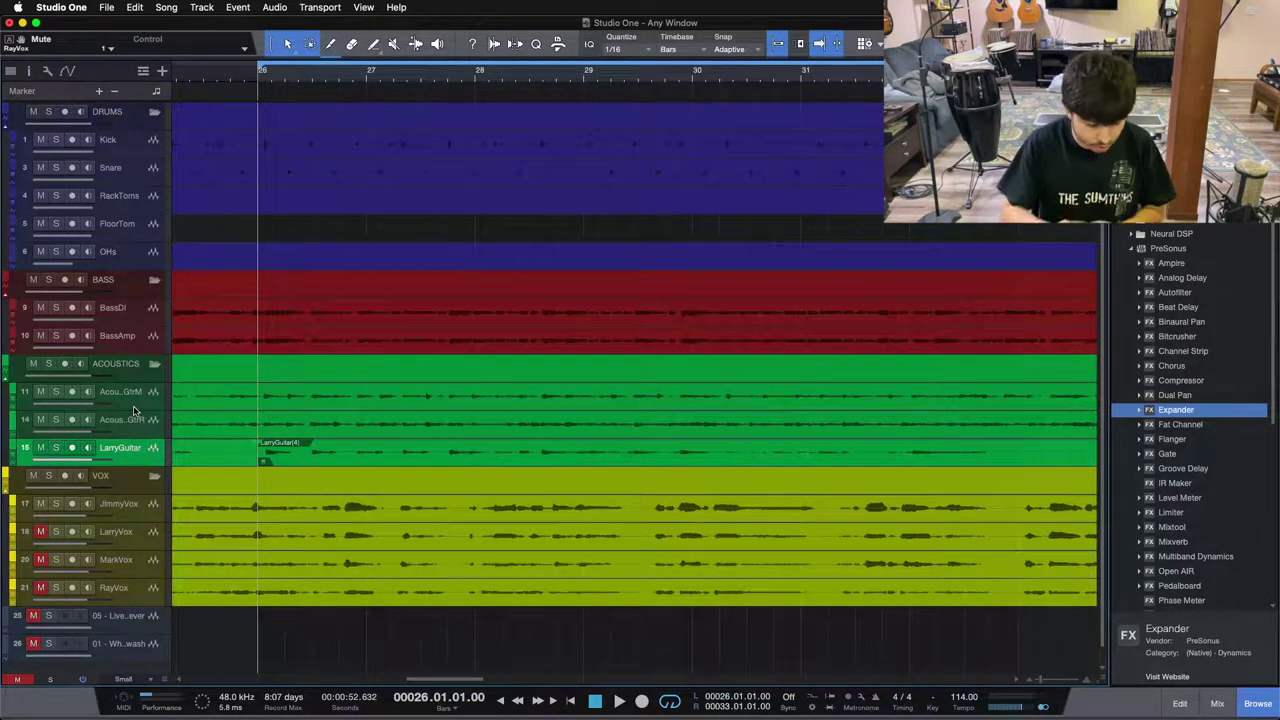
Show the mixer and turn off automation on the LarryGuitar channel with the playhead at the Start marker.
key("F3")
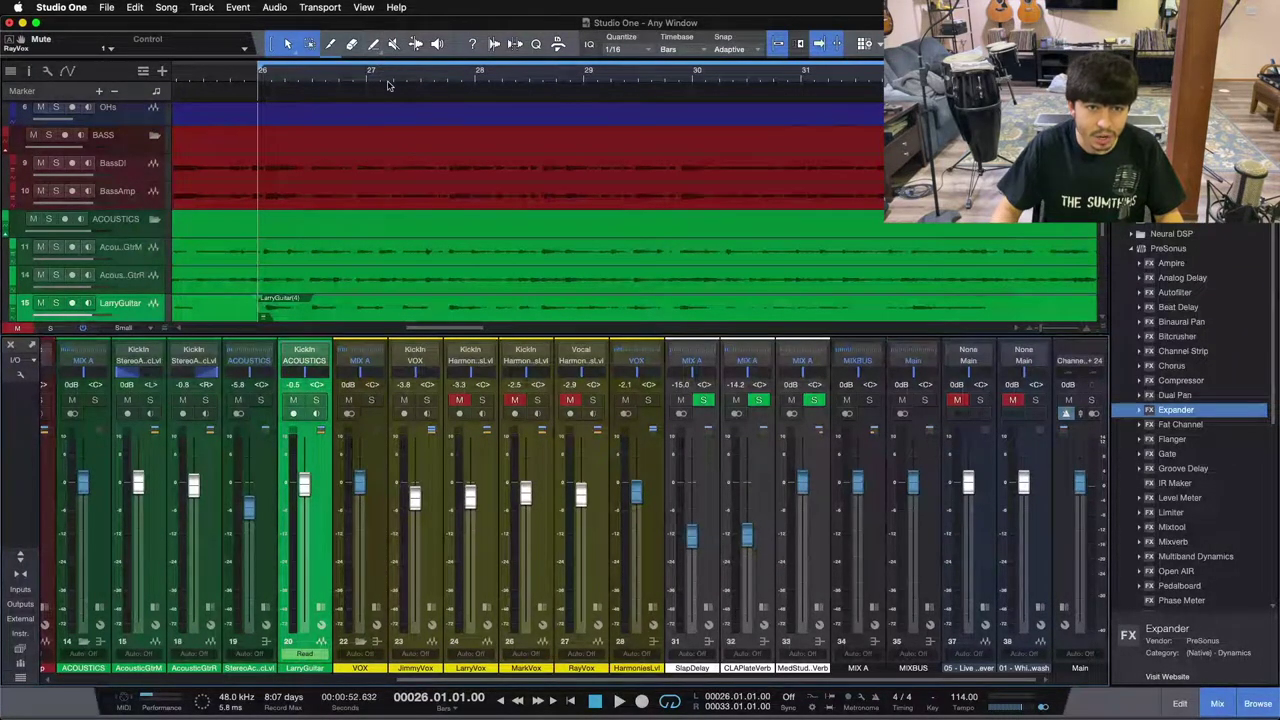
key("z")
left_click(207, 77)
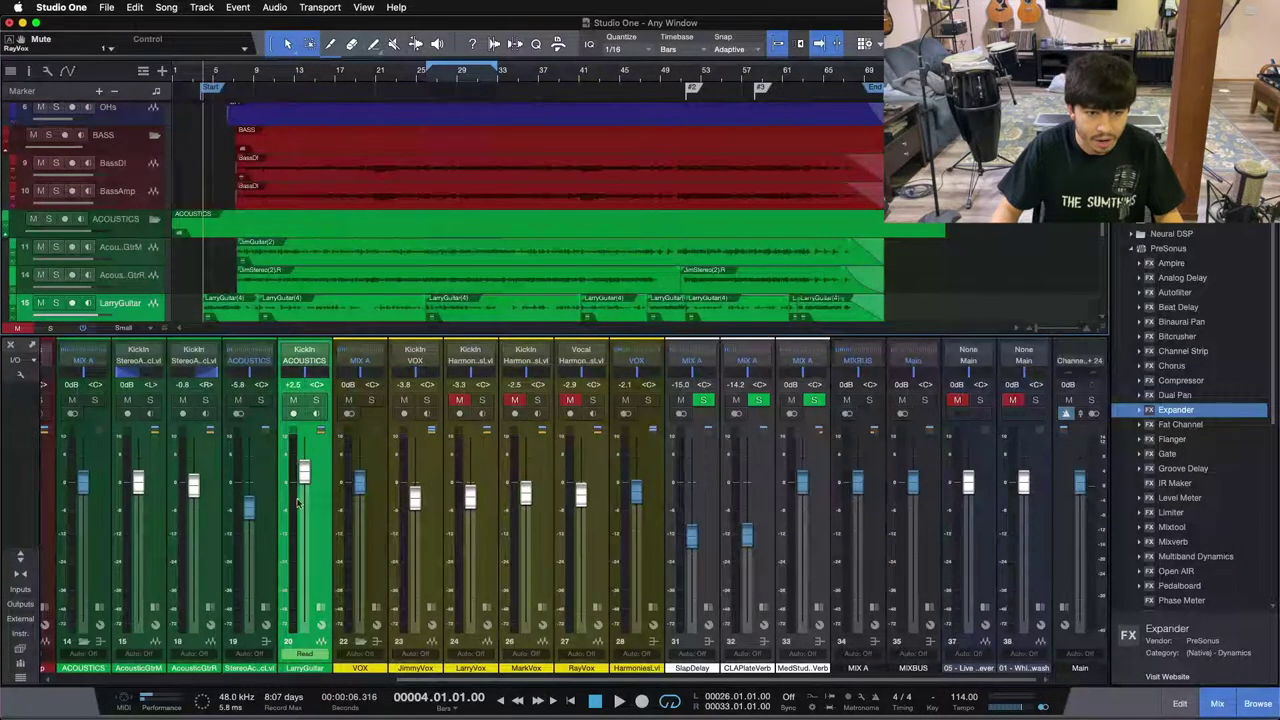
left_click(309, 653)
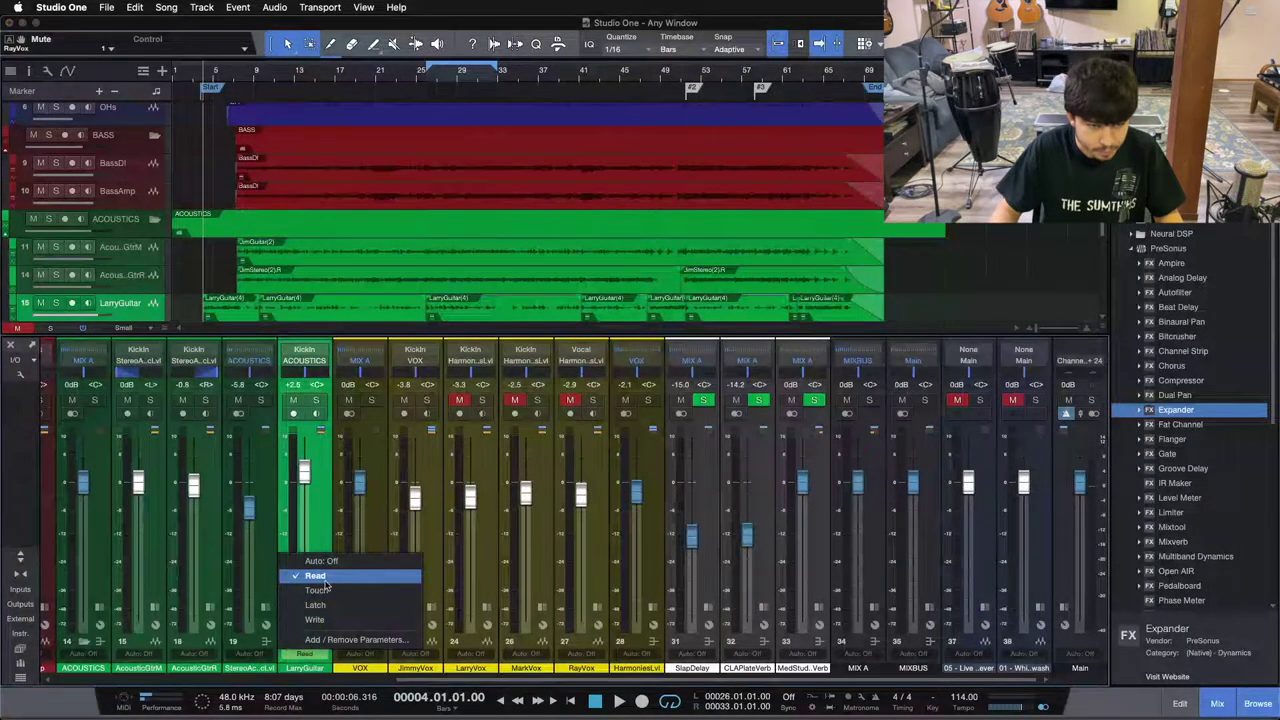
left_click(316, 556)
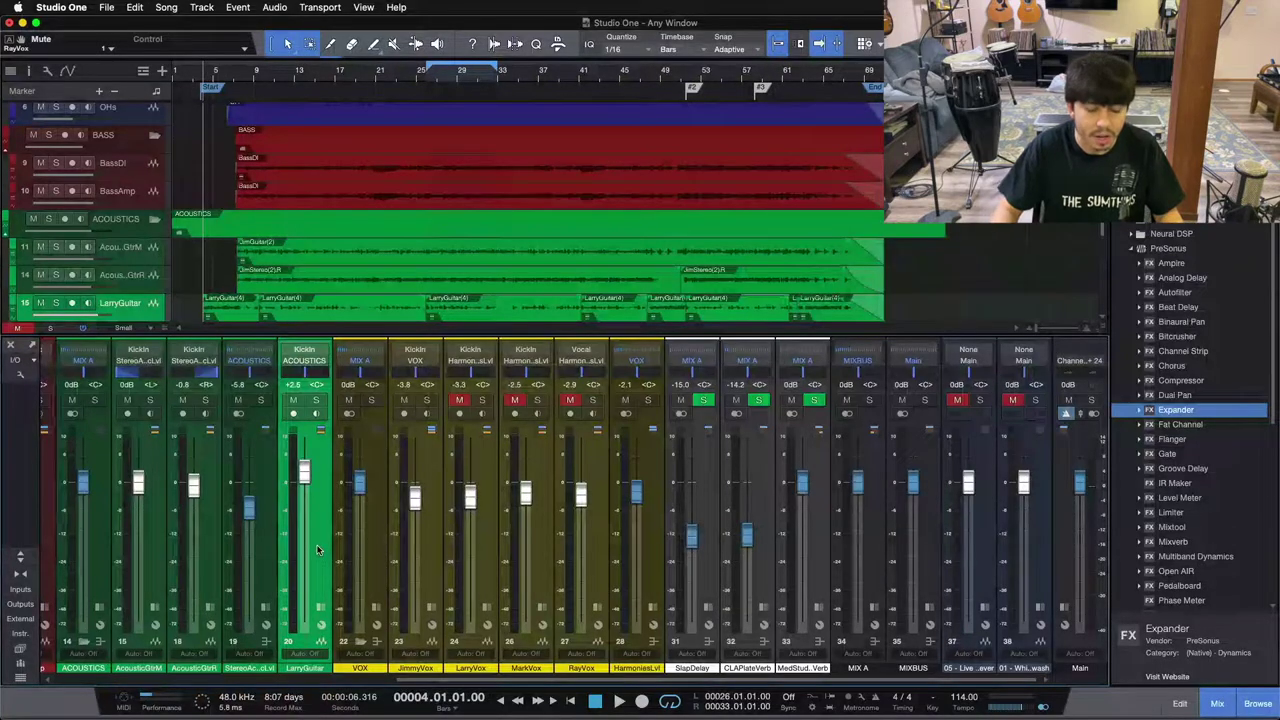
Expand the LarryGuitar channel and add a Compressor after its existing inserts, with the plug-in window clear of the timeline.
left_click(320, 606)
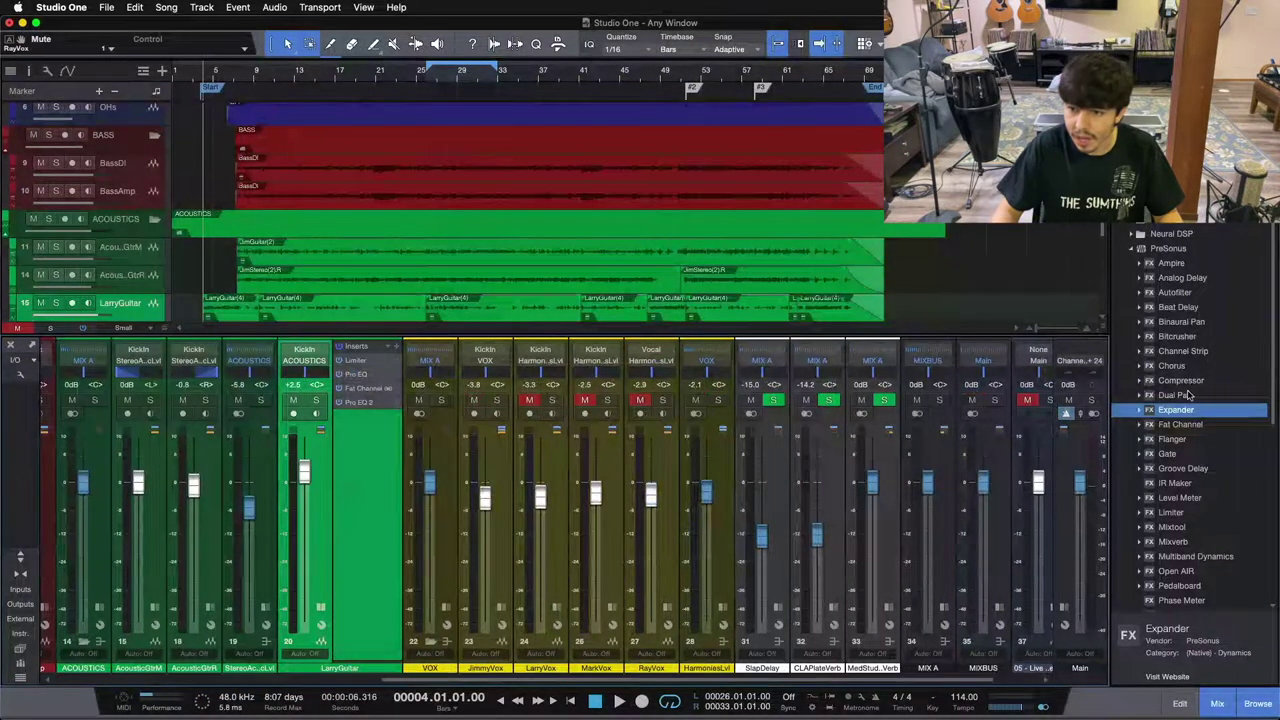
left_click_drag(1180, 381, 349, 428)
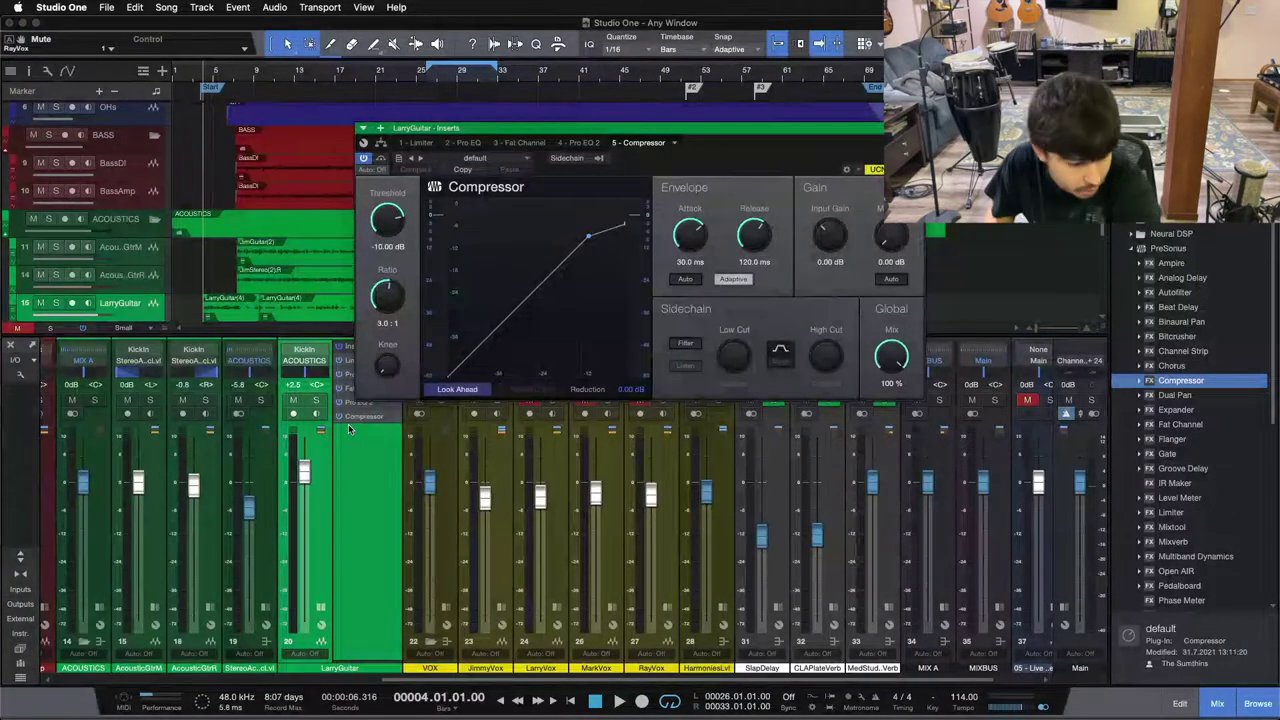
left_click_drag(690, 155, 798, 421)
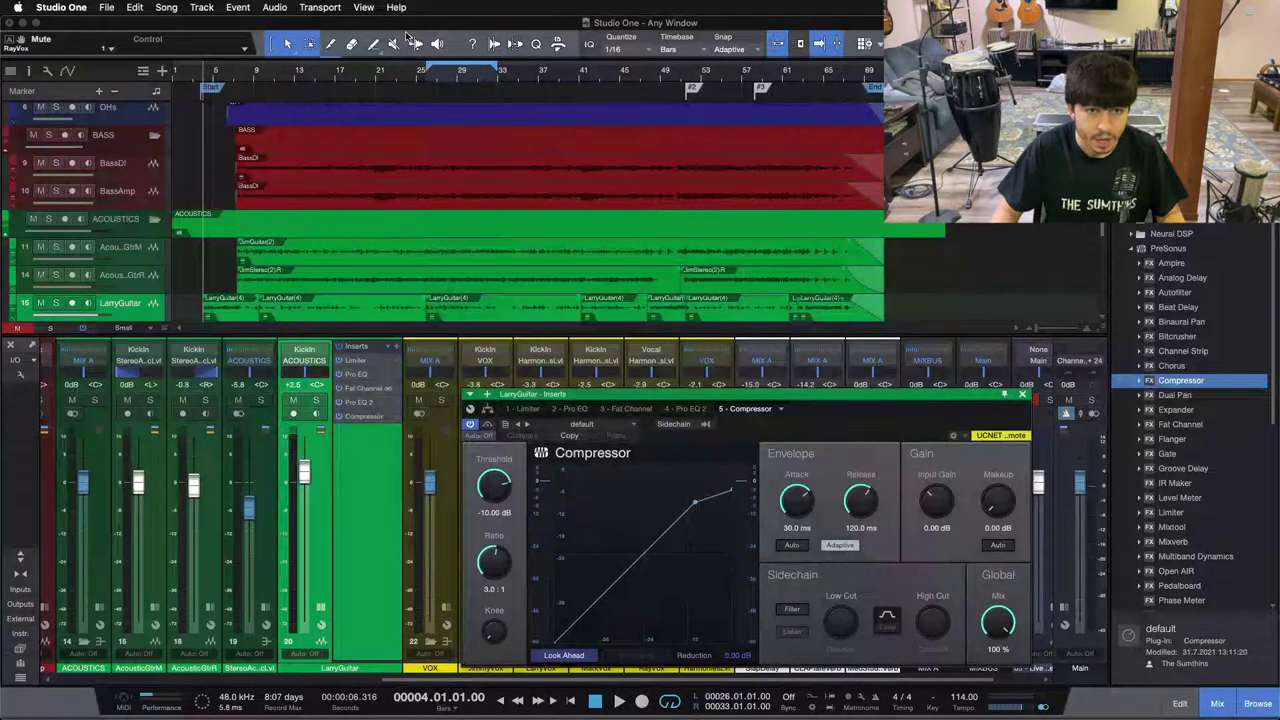
Move the playhead to the loop start at bar 26 and play the section with the vocal tracks in view.
left_click(425, 82)
scroll(444, 100, "up", 3)
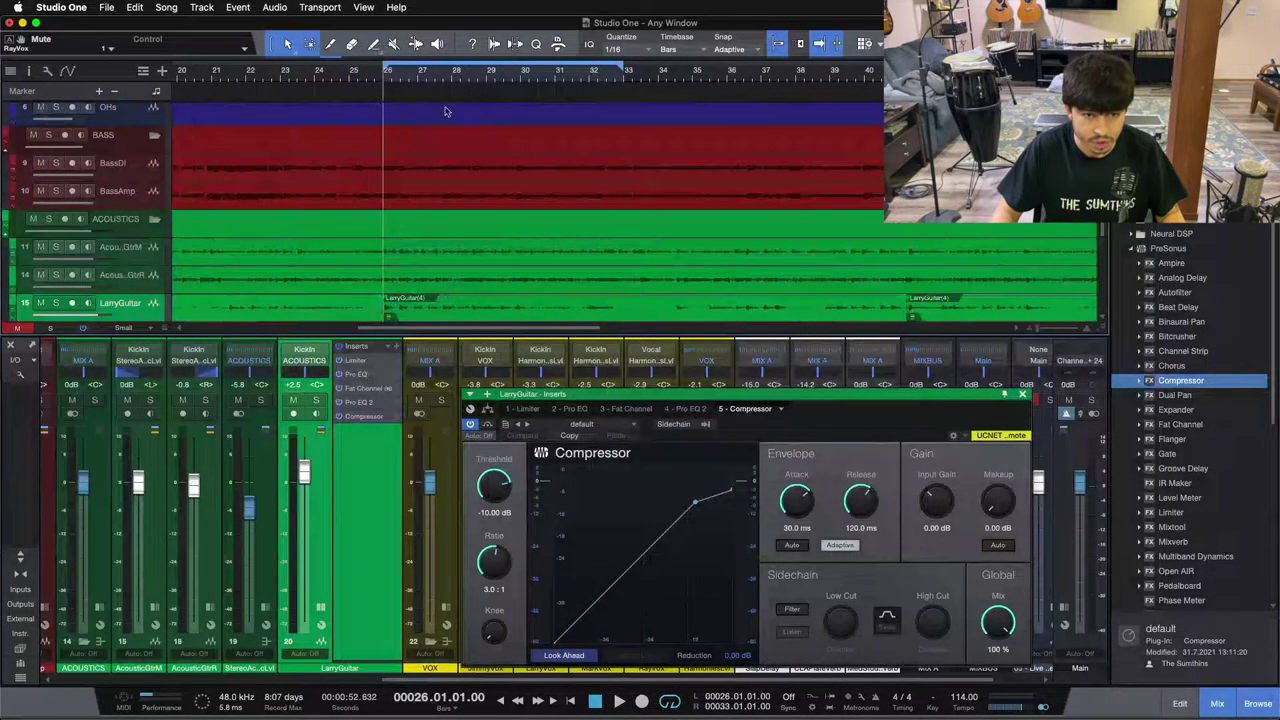
scroll(464, 205, "down", 2)
scroll(464, 205, "down", 2)
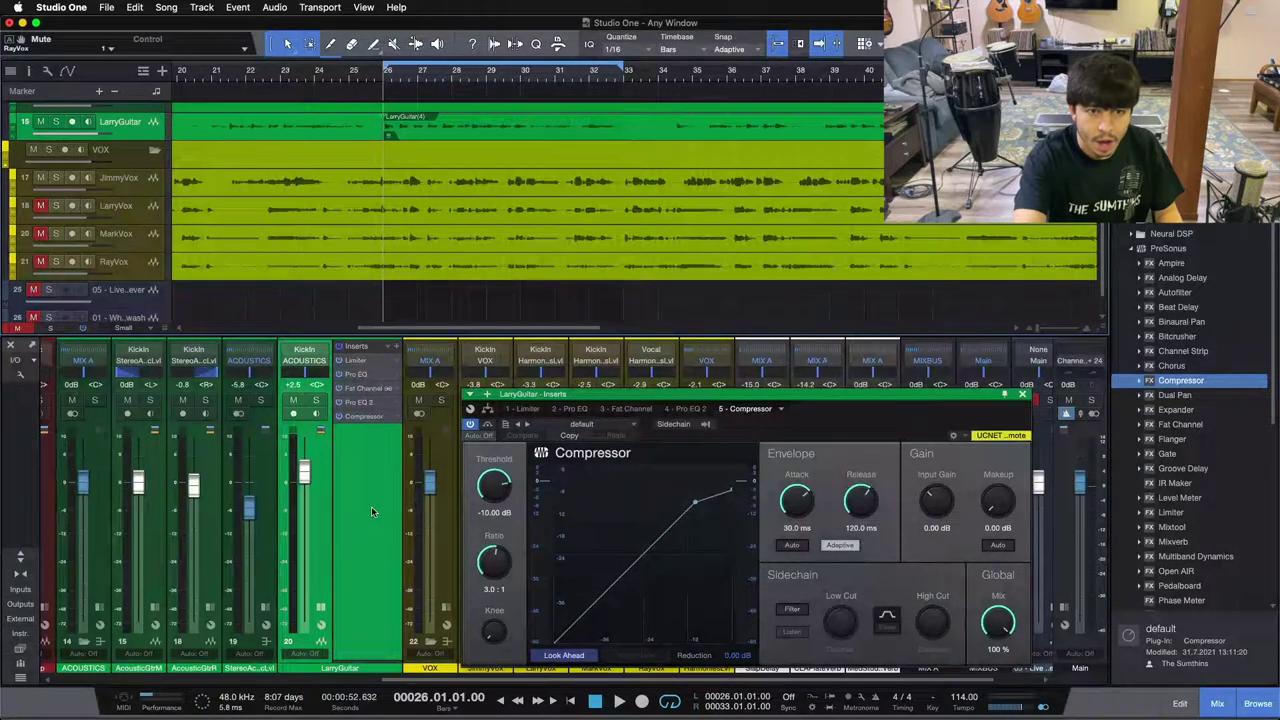
key("space")
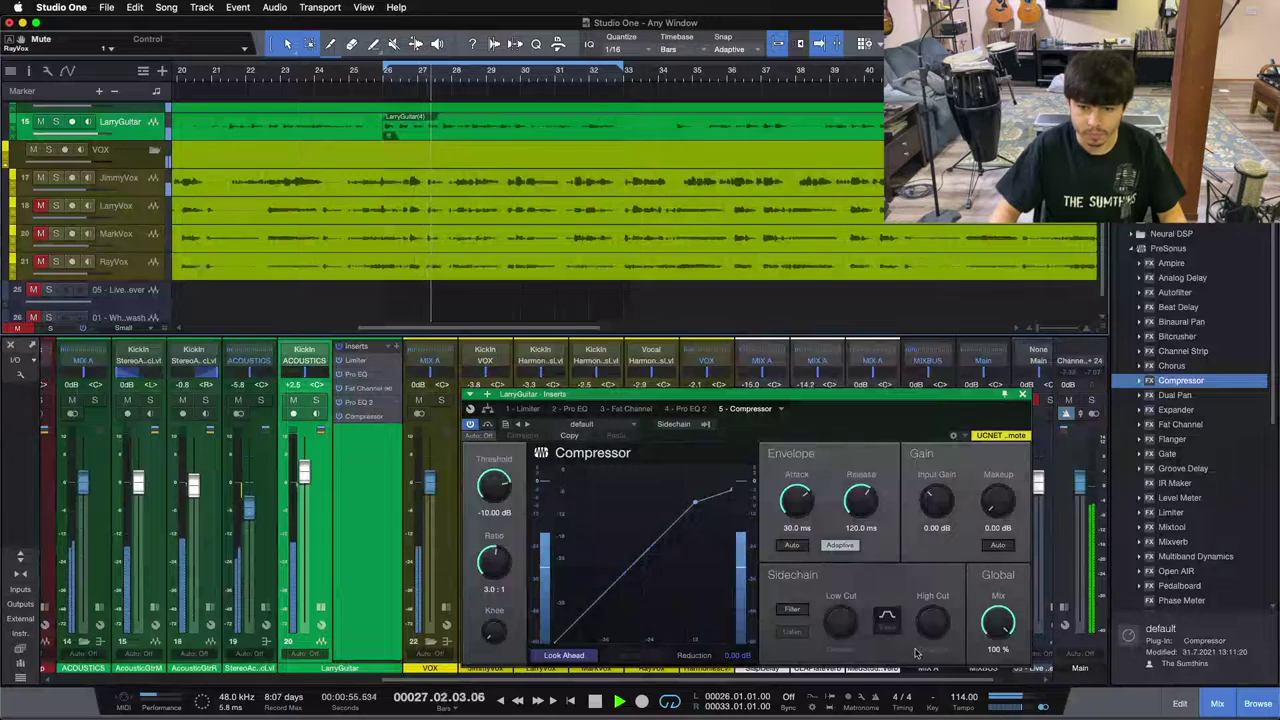
Add a Limiter to the inserts of the MIXBUS channel and close its window.
scroll(900, 620, "right", 3)
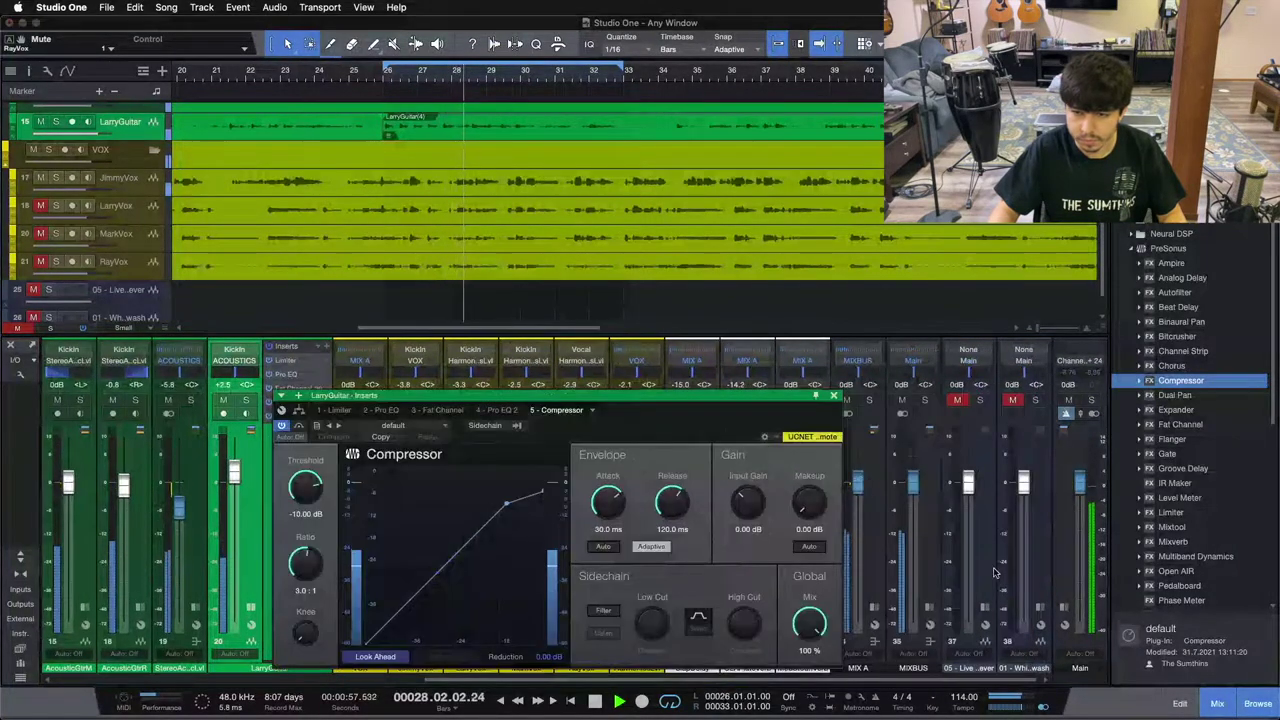
left_click(946, 604)
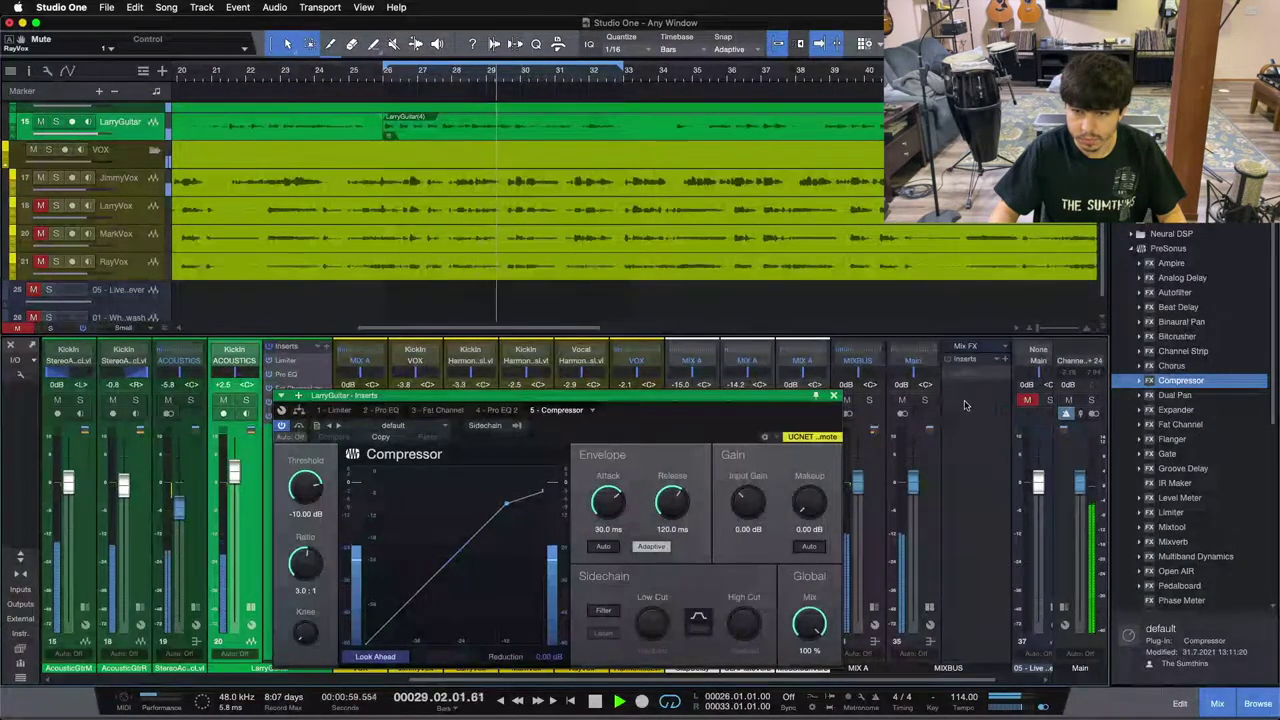
left_click(963, 381)
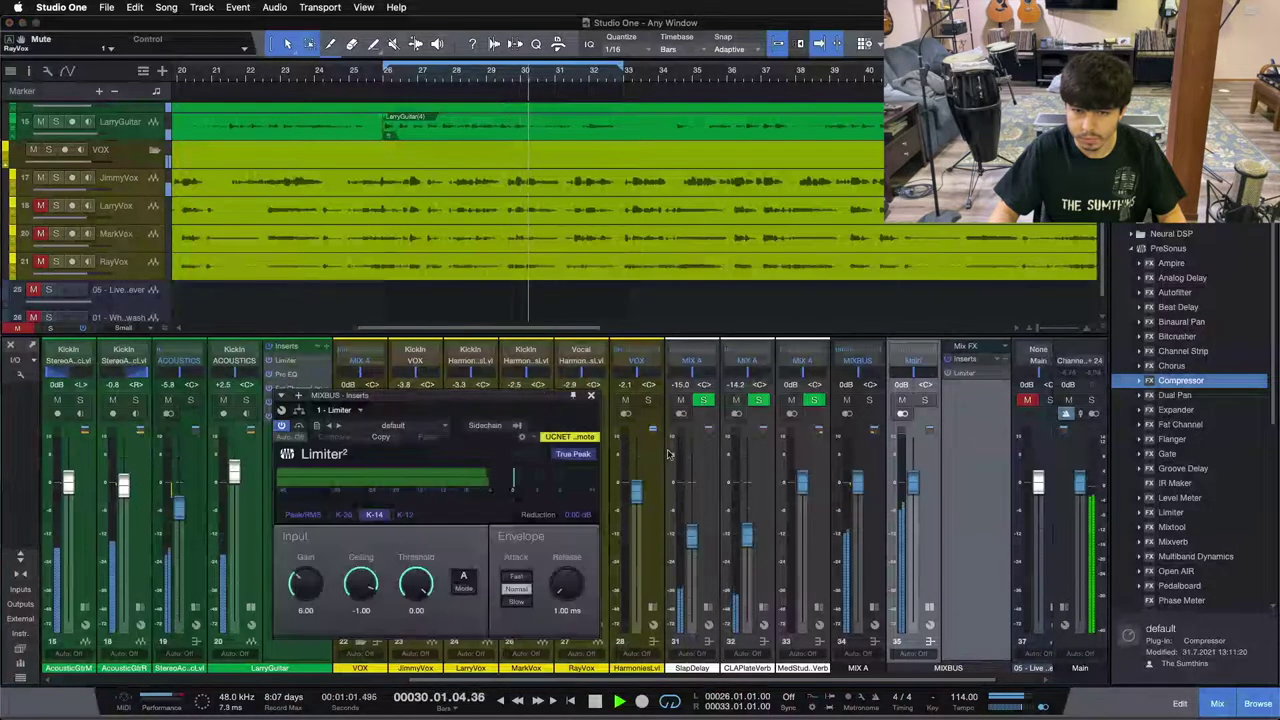
left_click(591, 395)
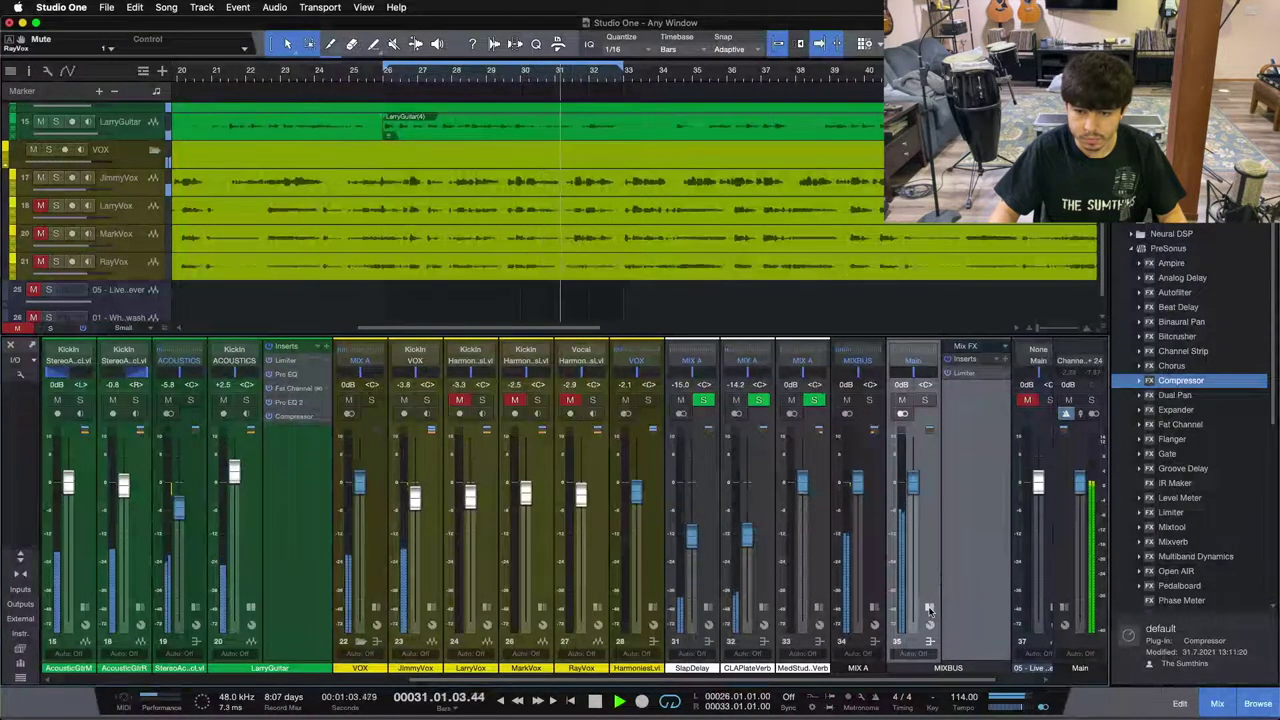
left_click(895, 668)
Solo the LarryGuitar channel to hear it alone, stop playback and remove the solo.
scroll(650, 520, "left", 5)
left_click(657, 540)
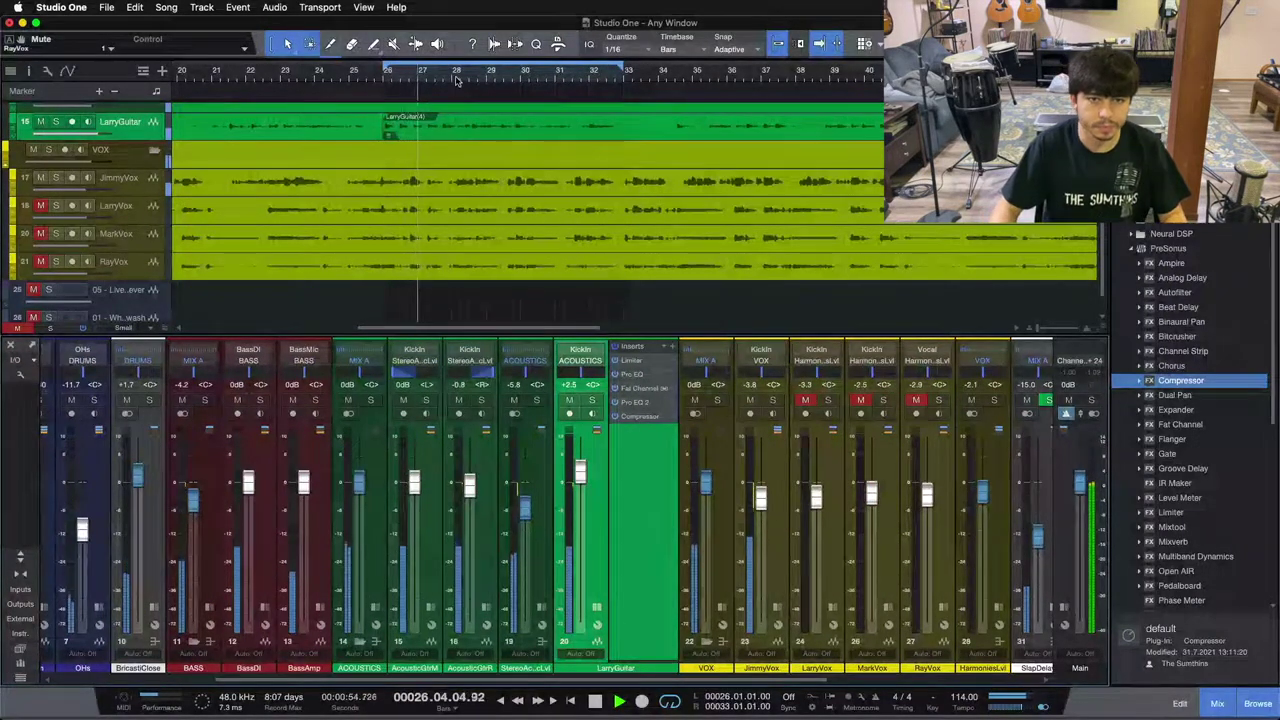
scroll(517, 84, "left", 2)
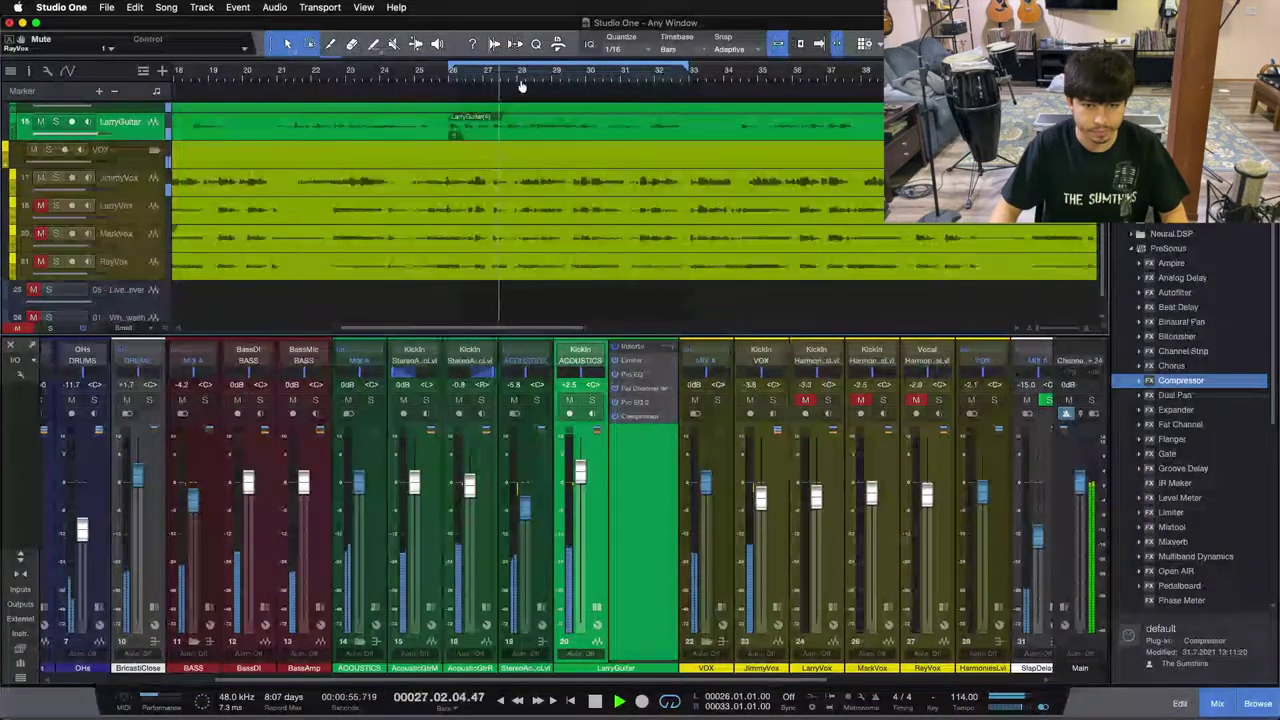
left_click(595, 401)
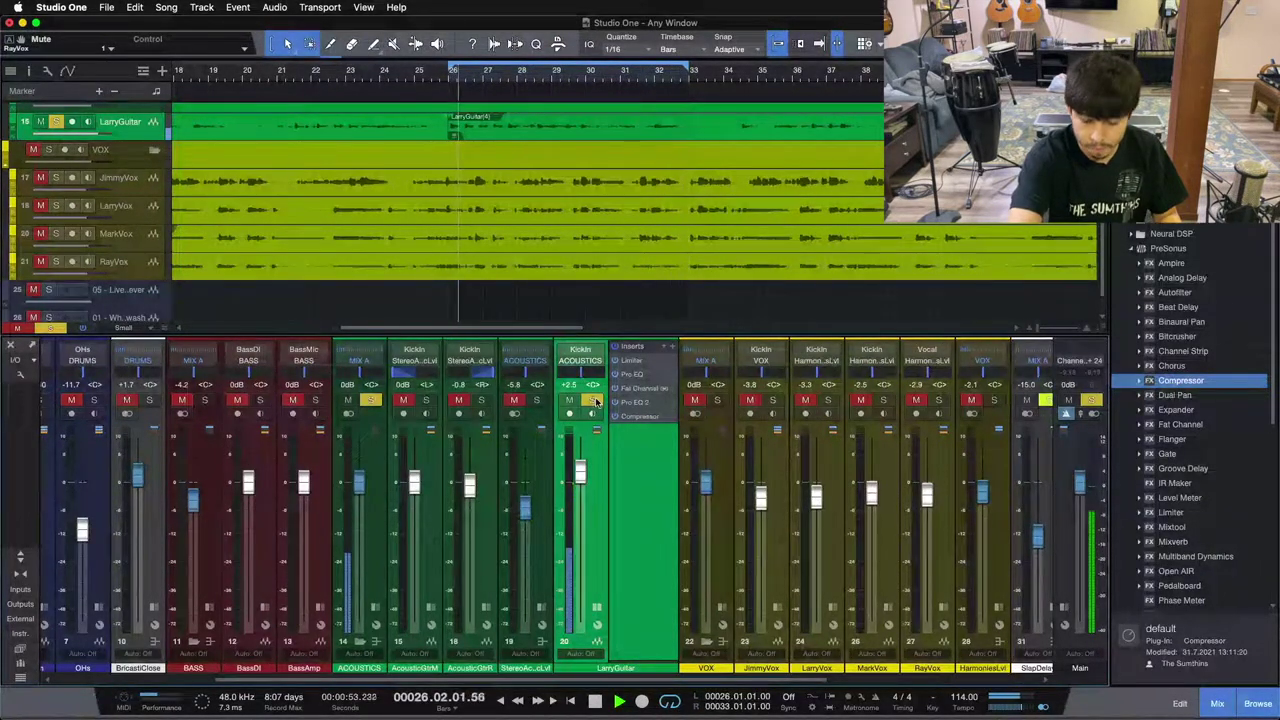
key("space")
left_click(593, 401)
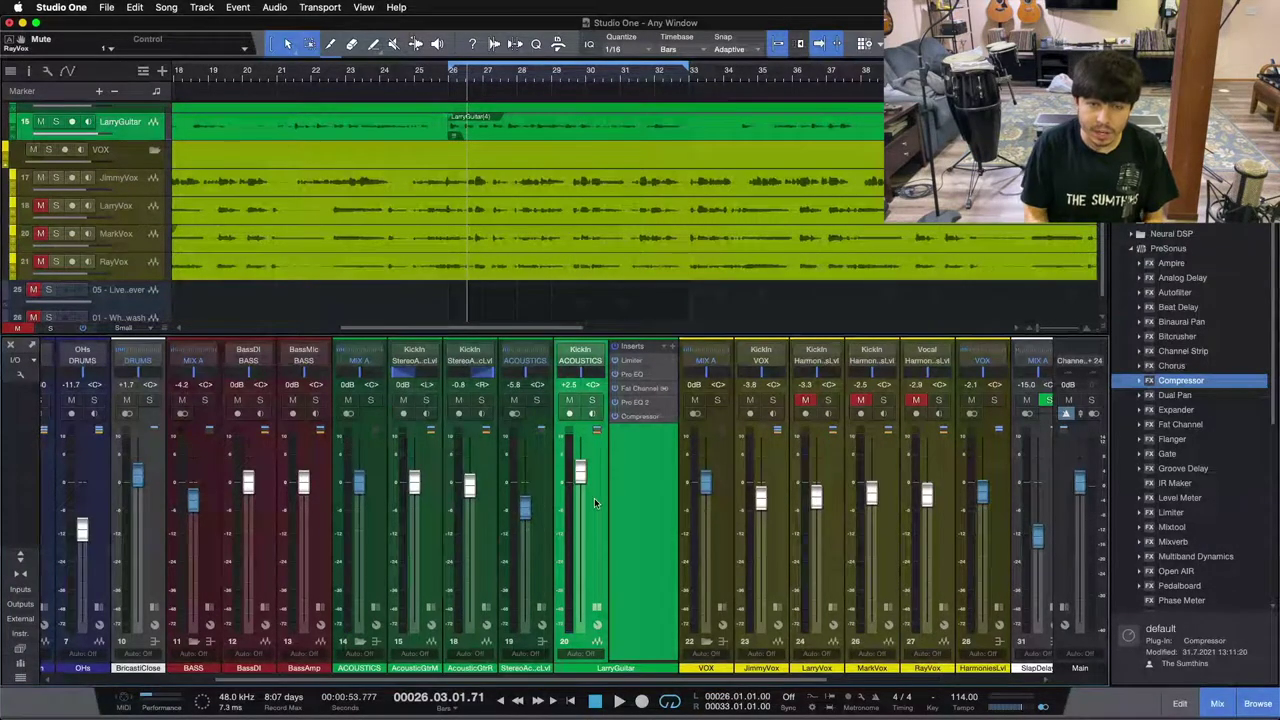
Zoom the timeline in on the loop from bar 26 to 33 and set the track height to Normal.
key("z")
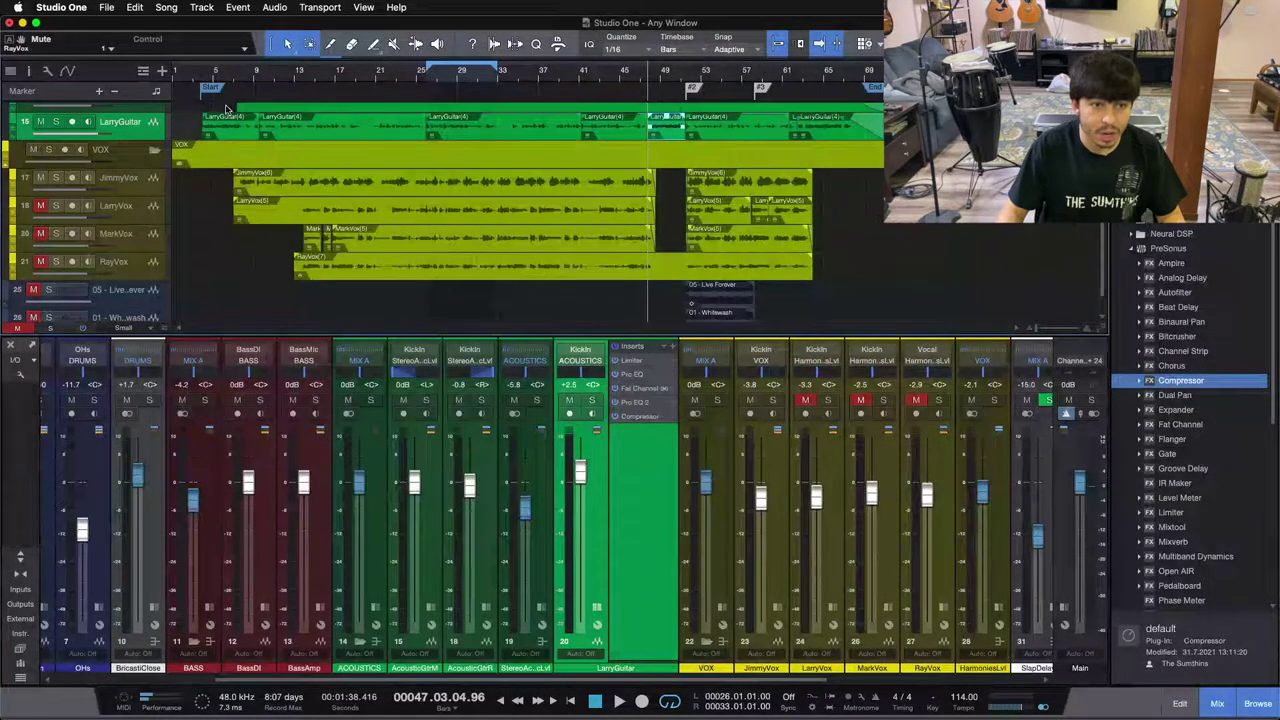
left_click_drag(427, 70, 180, 300)
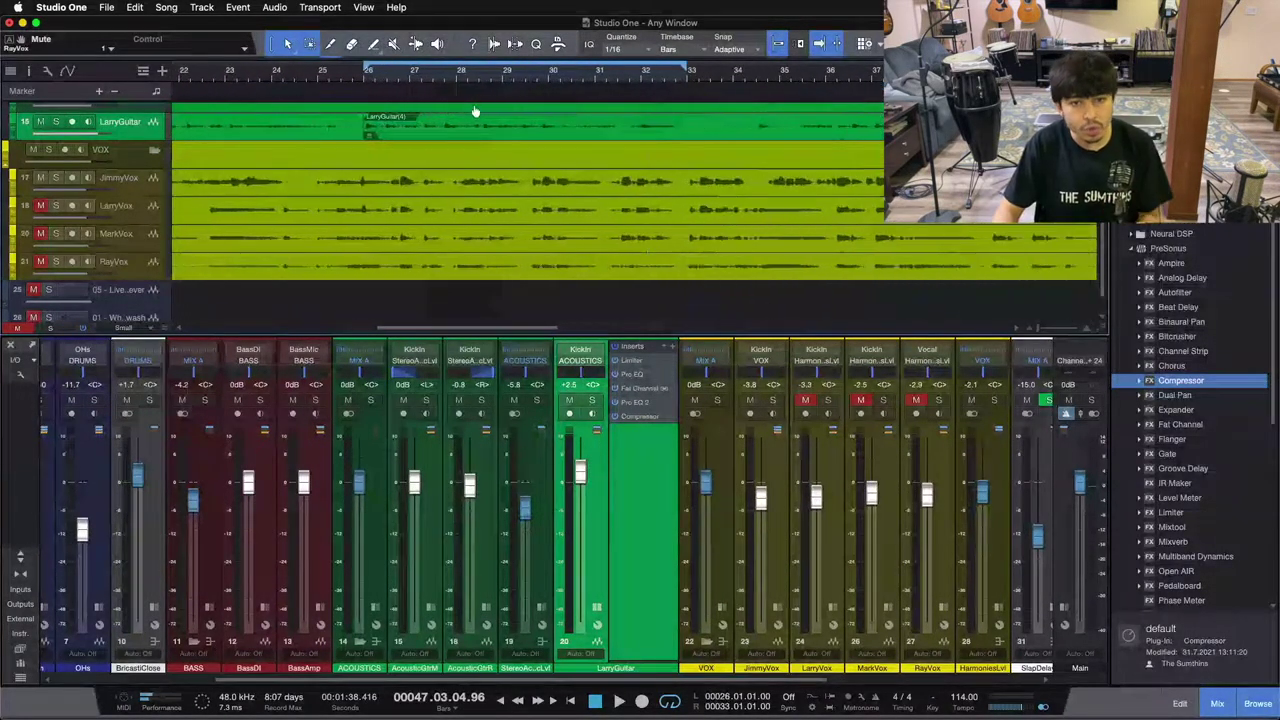
left_click(123, 328)
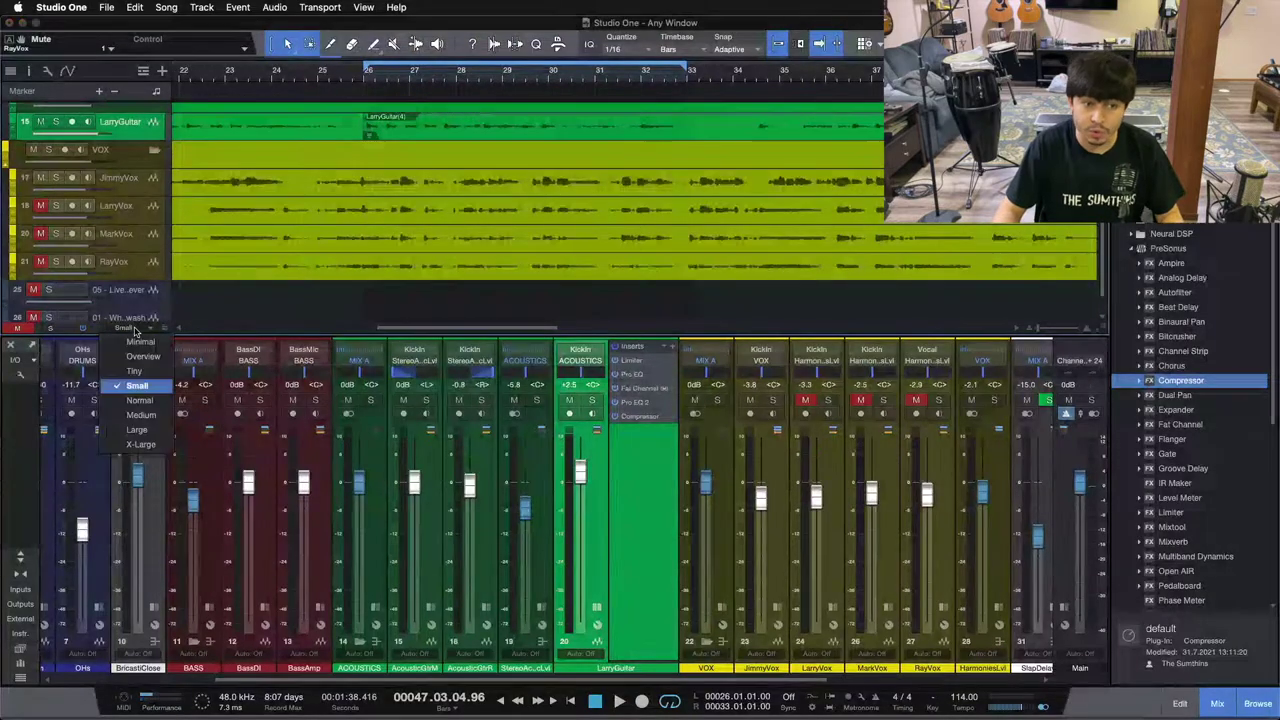
left_click(140, 400)
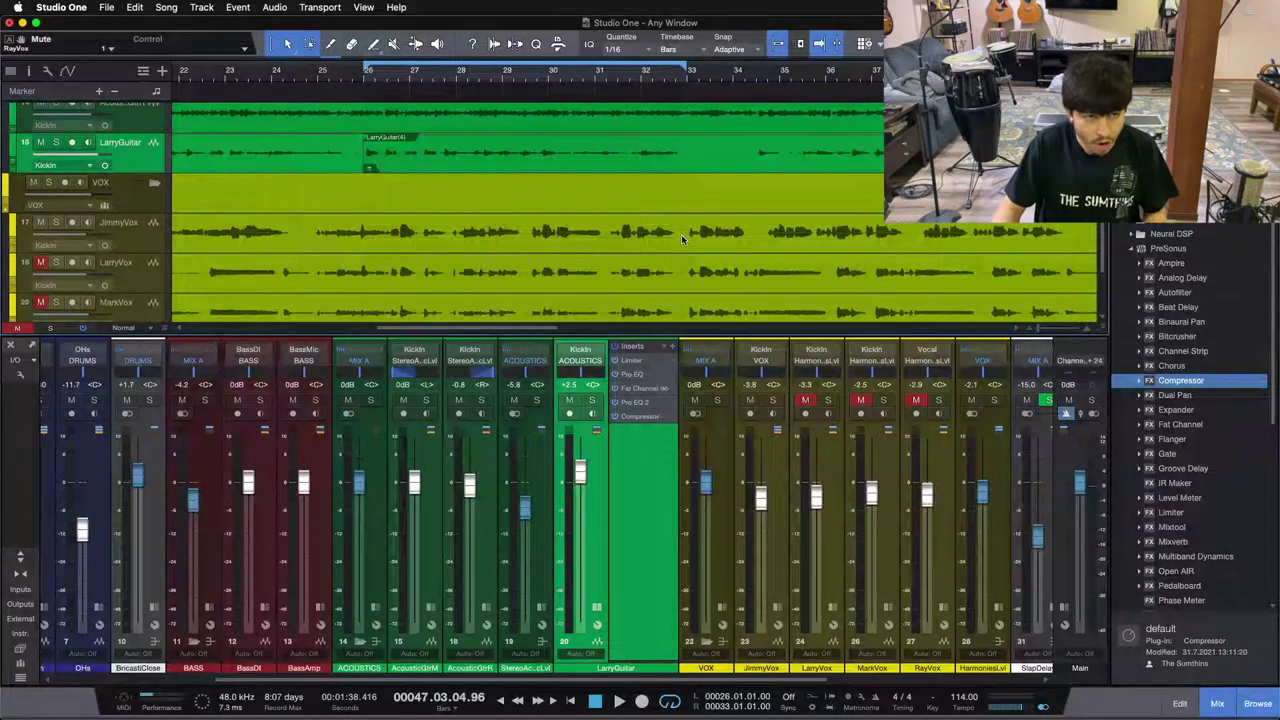
Open the Compressor on the LarryGuitar channel and enable its external sidechain.
double_click(641, 418)
left_click_drag(646, 390, 700, 228)
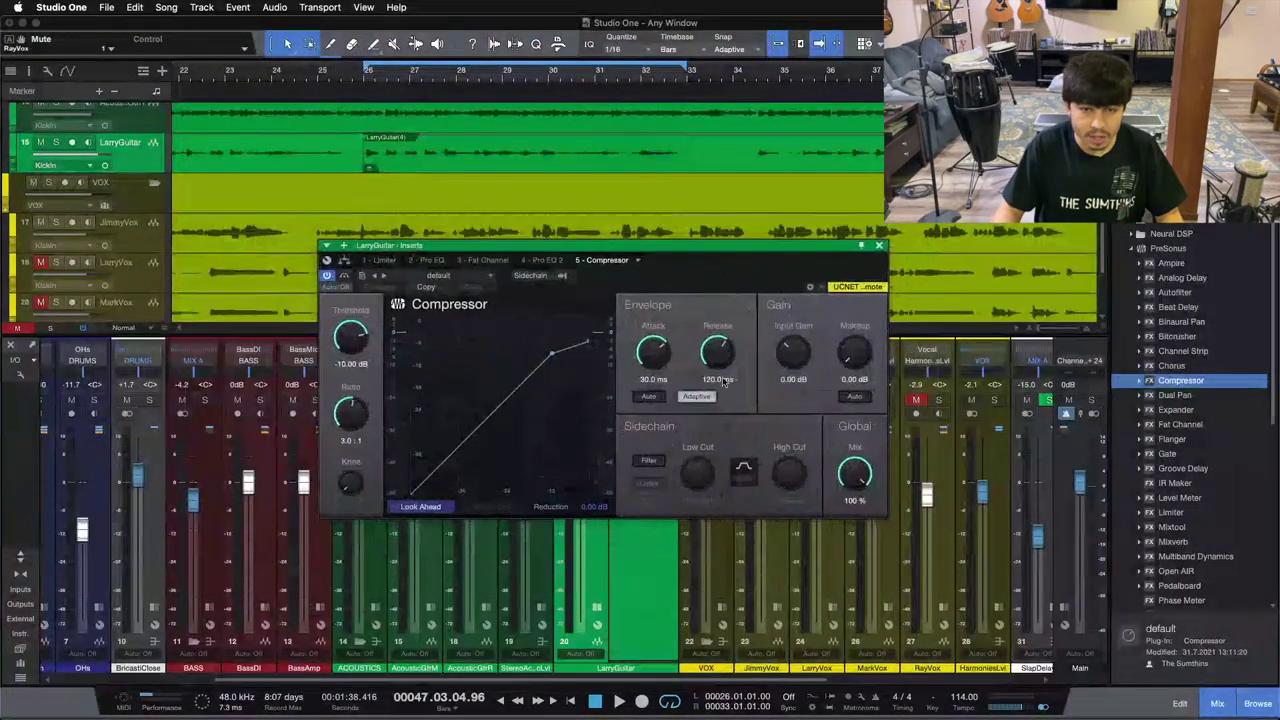
left_click(533, 276)
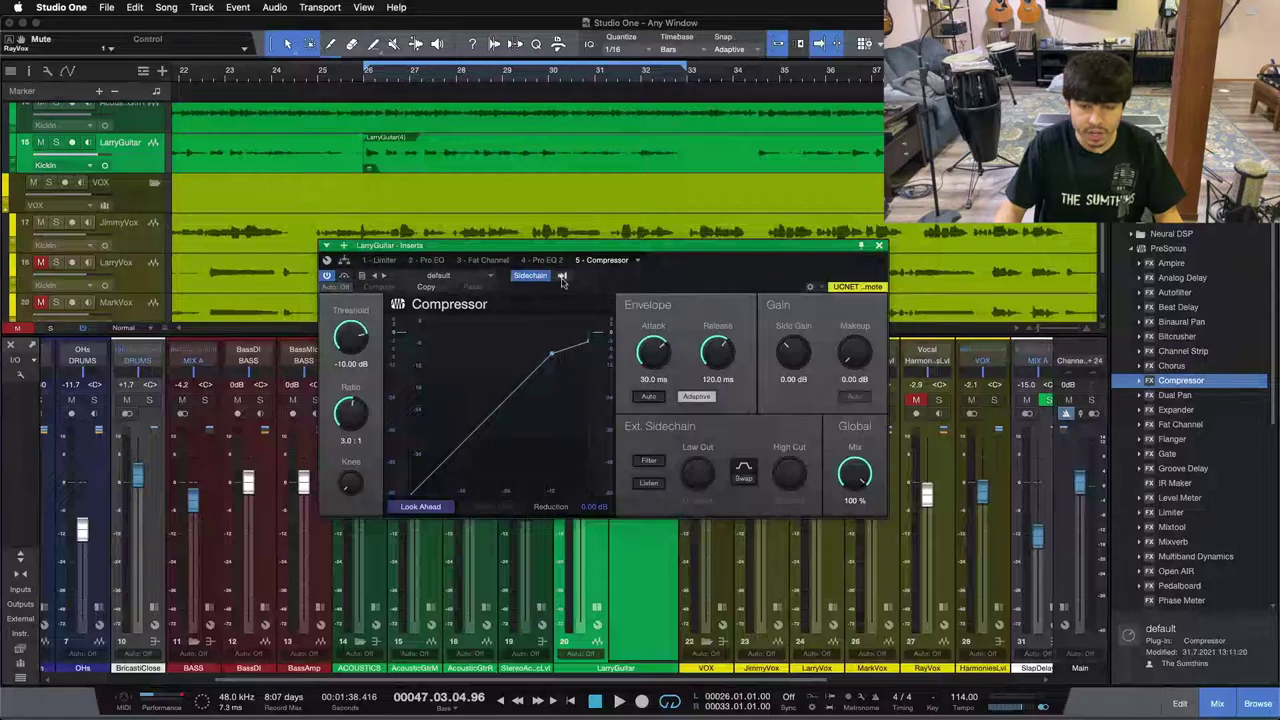
Assign JimmyVox as the compressor's sidechain source and check the new send on the JimmyVox channel.
left_click_drag(562, 281, 336, 291)
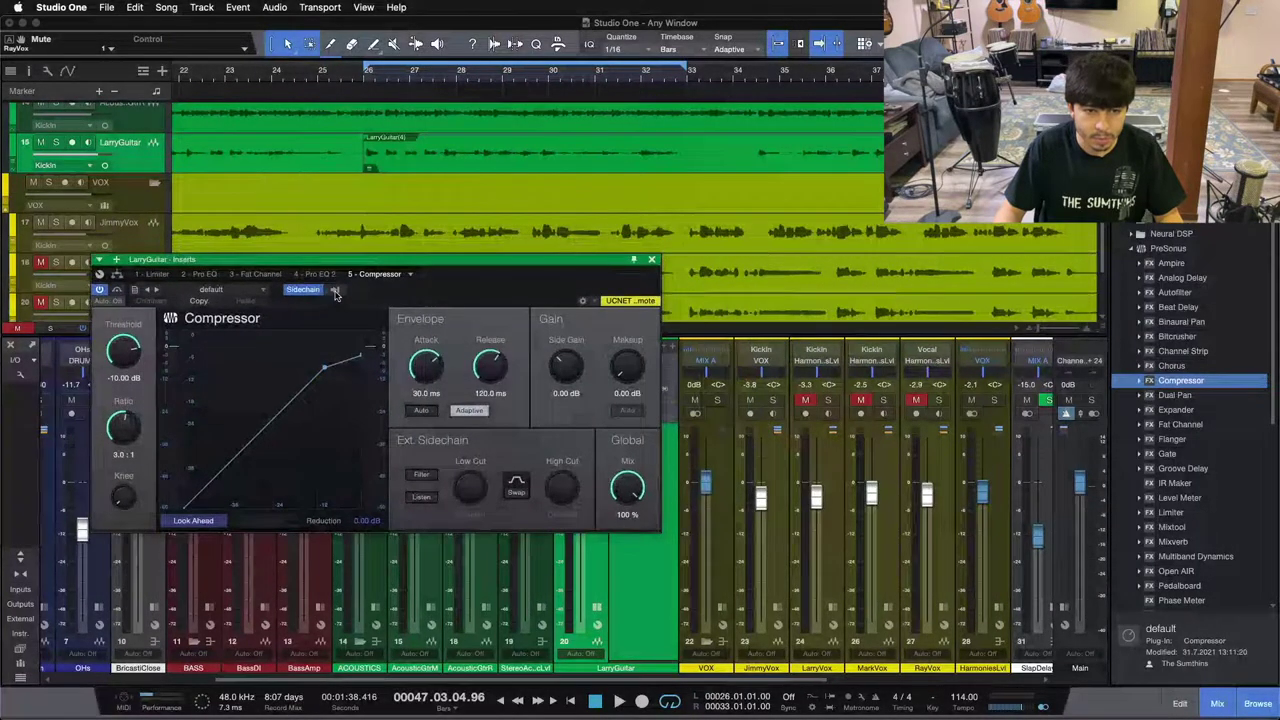
left_click(336, 291)
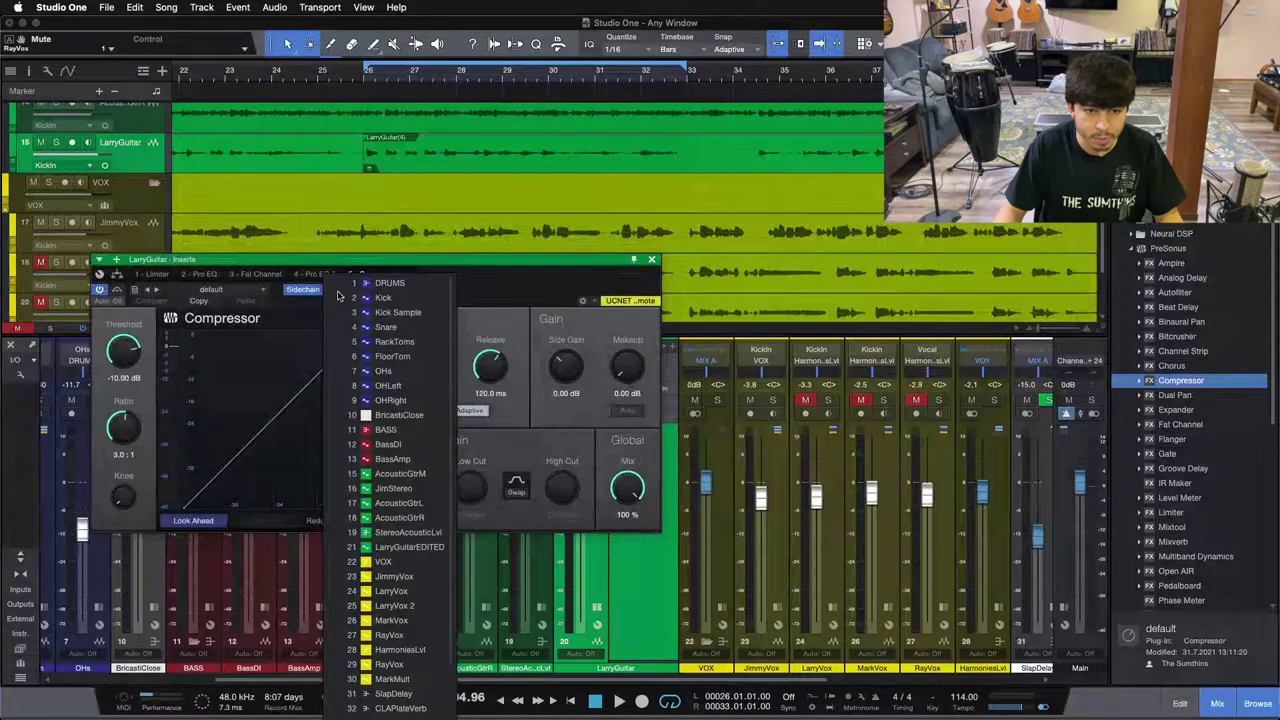
left_click(340, 578)
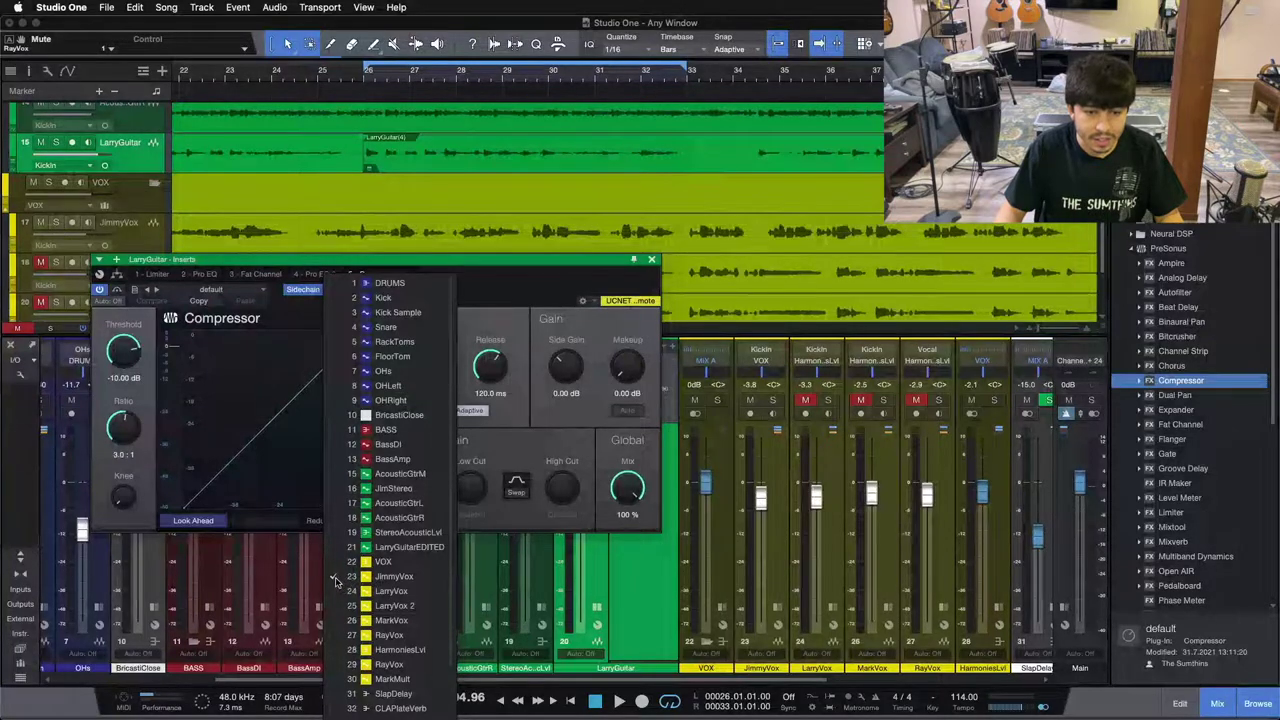
left_click(536, 298)
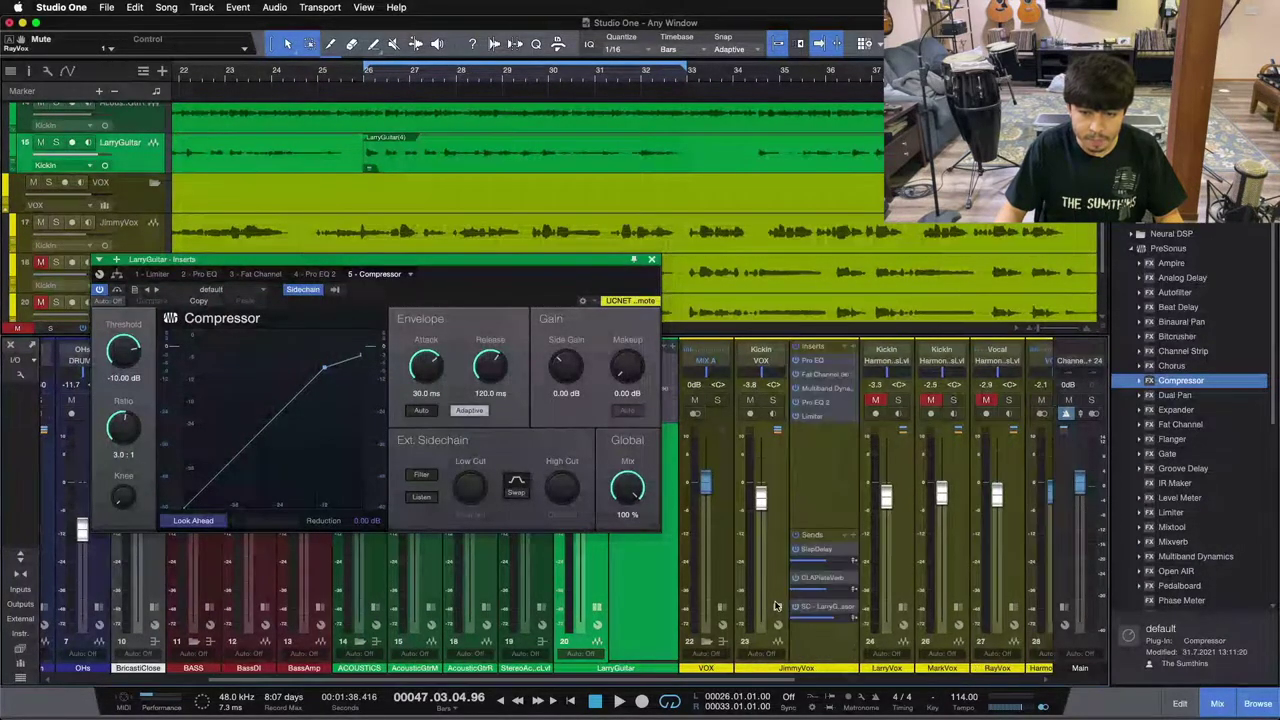
mouse_move(840, 622)
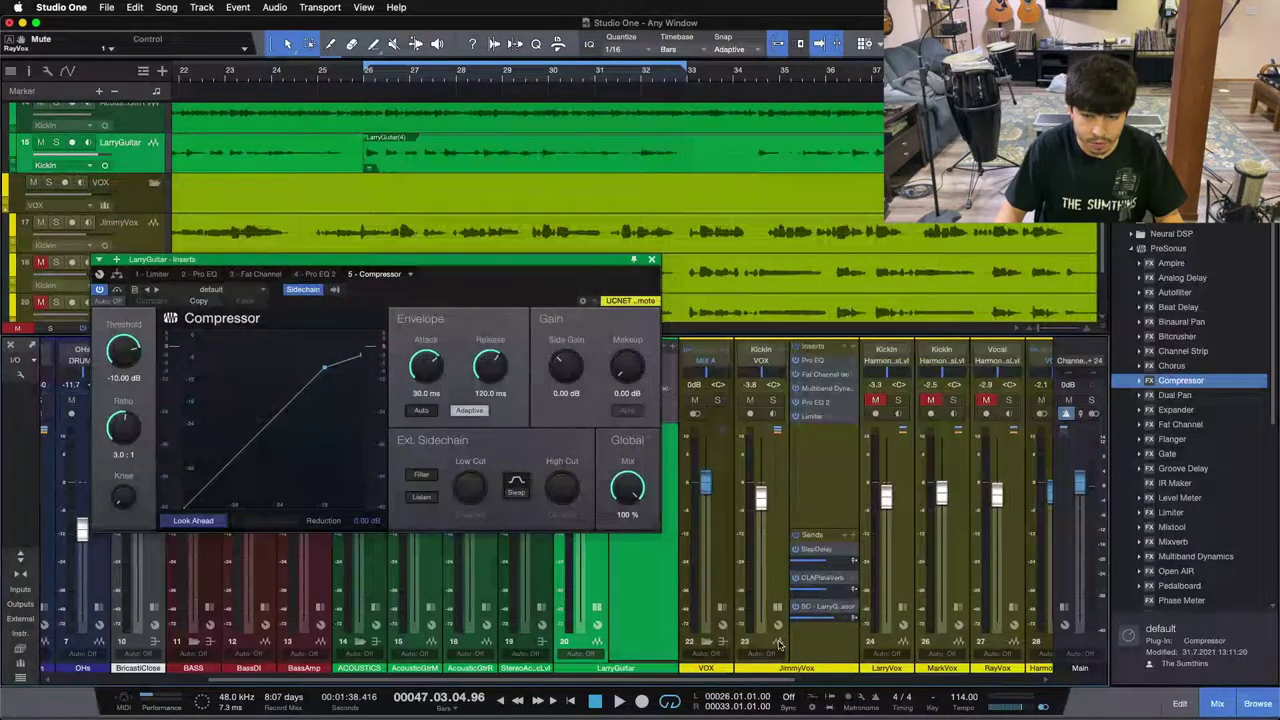
left_click(779, 643)
Set the compressor's attack to 15.7 ms.
left_click_drag(450, 259, 587, 298)
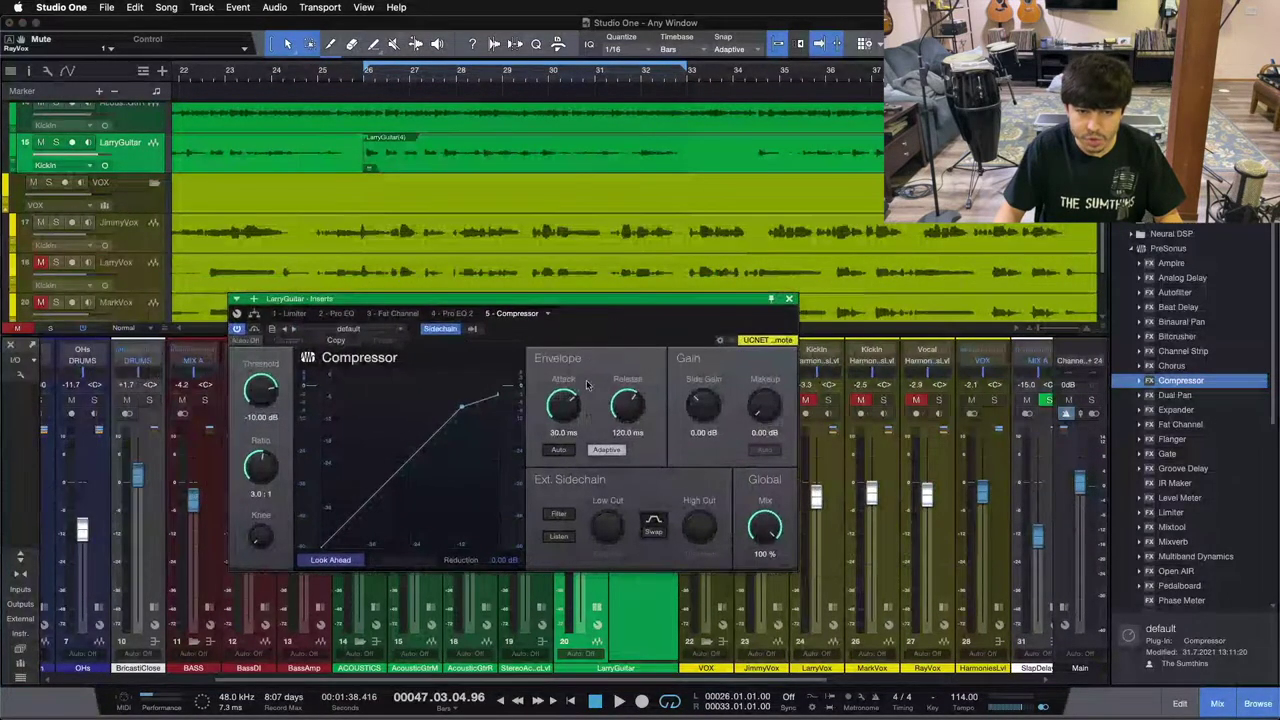
left_click_drag(571, 396, 570, 403)
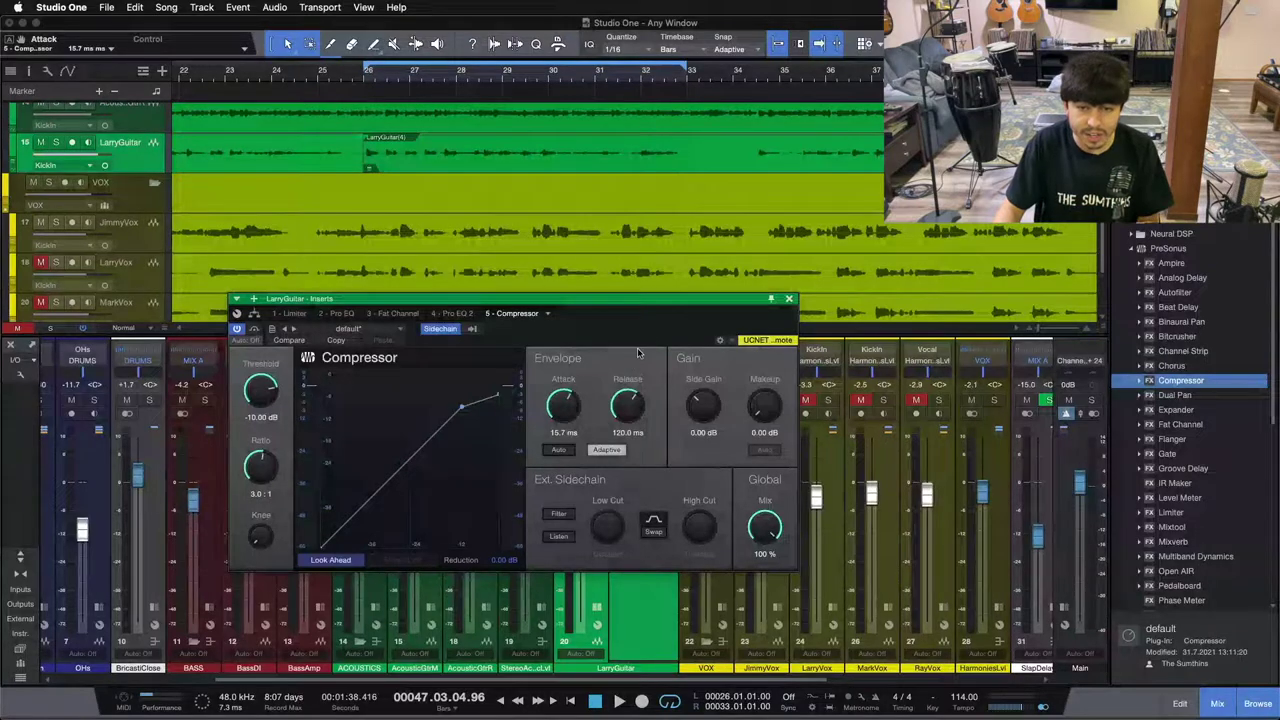
left_click_drag(616, 326, 690, 366)
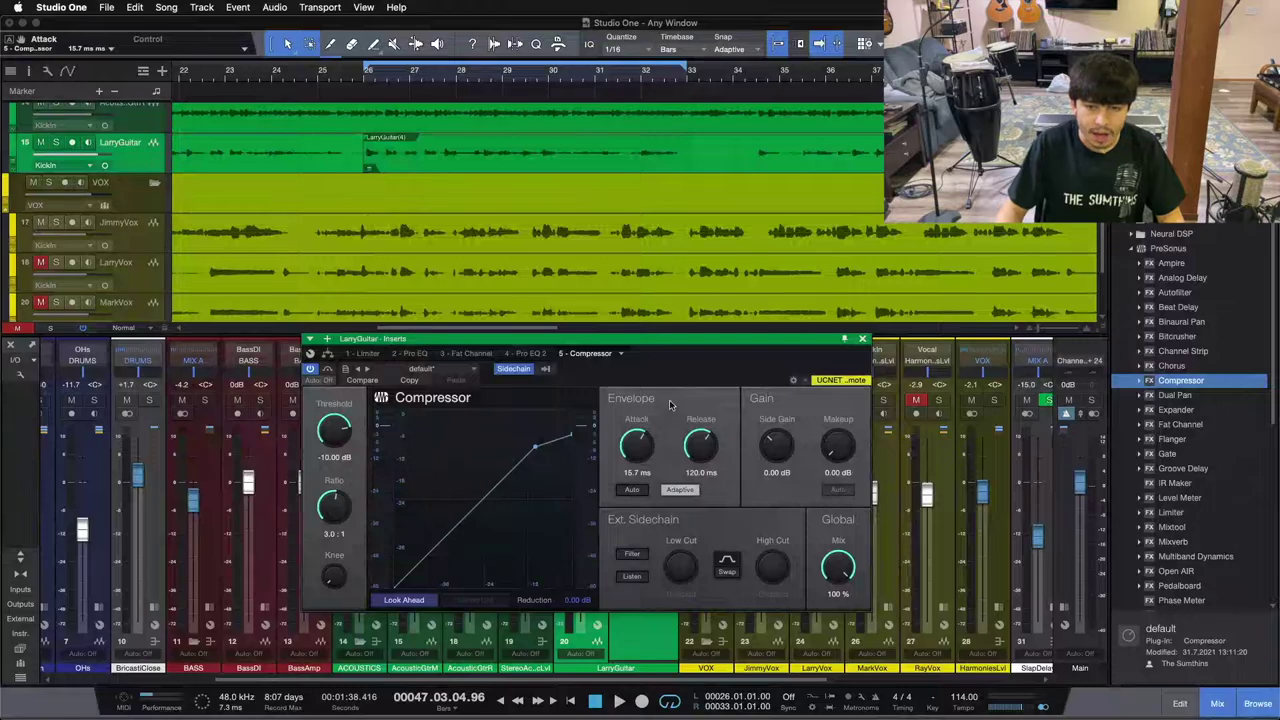
Play the loop from bar 26 and lower the compressor's threshold to about -19.68 dB.
key("space")
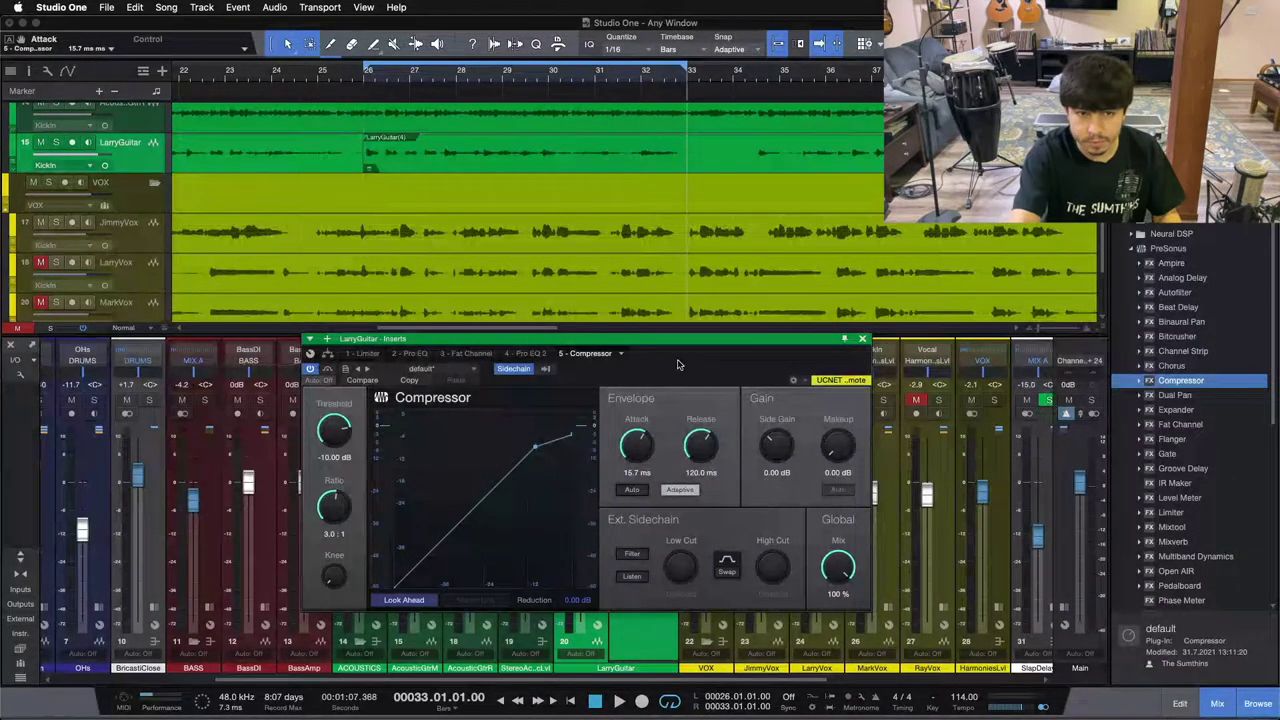
key("KP_1")
key("space")
left_click_drag(325, 438, 337, 441)
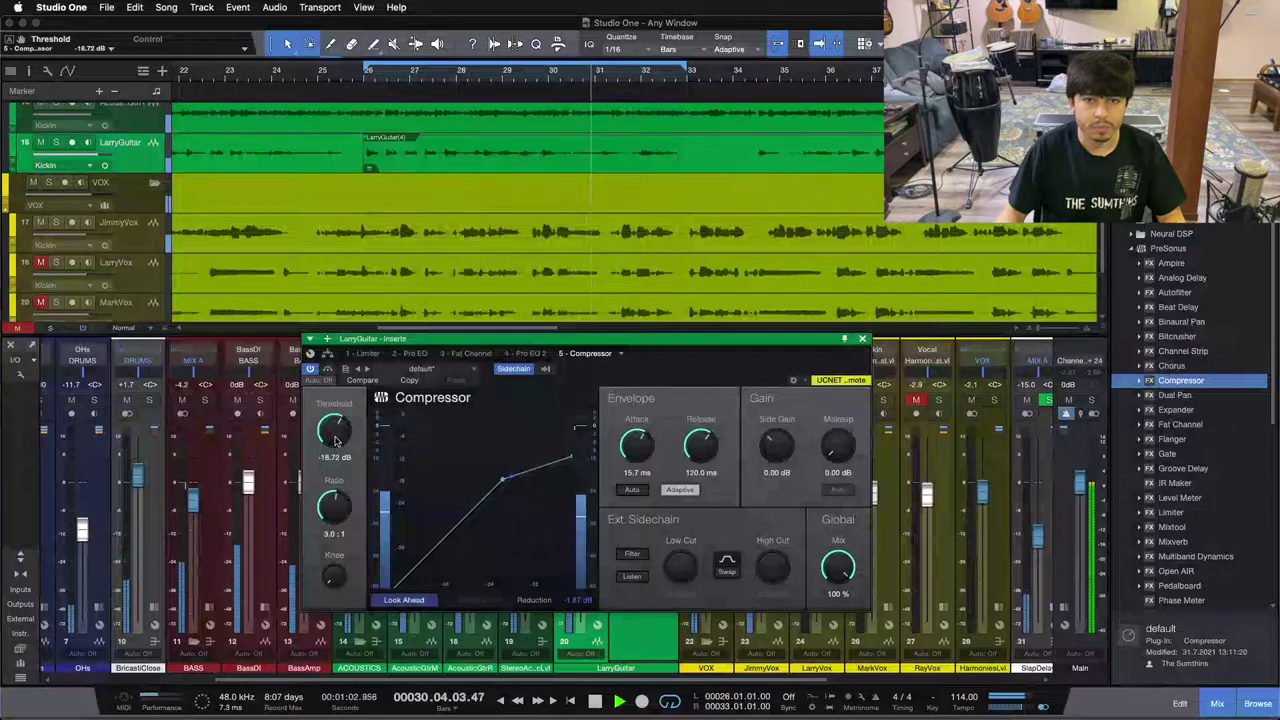
scroll(337, 441, "down", 1)
scroll(337, 441, "up", 1)
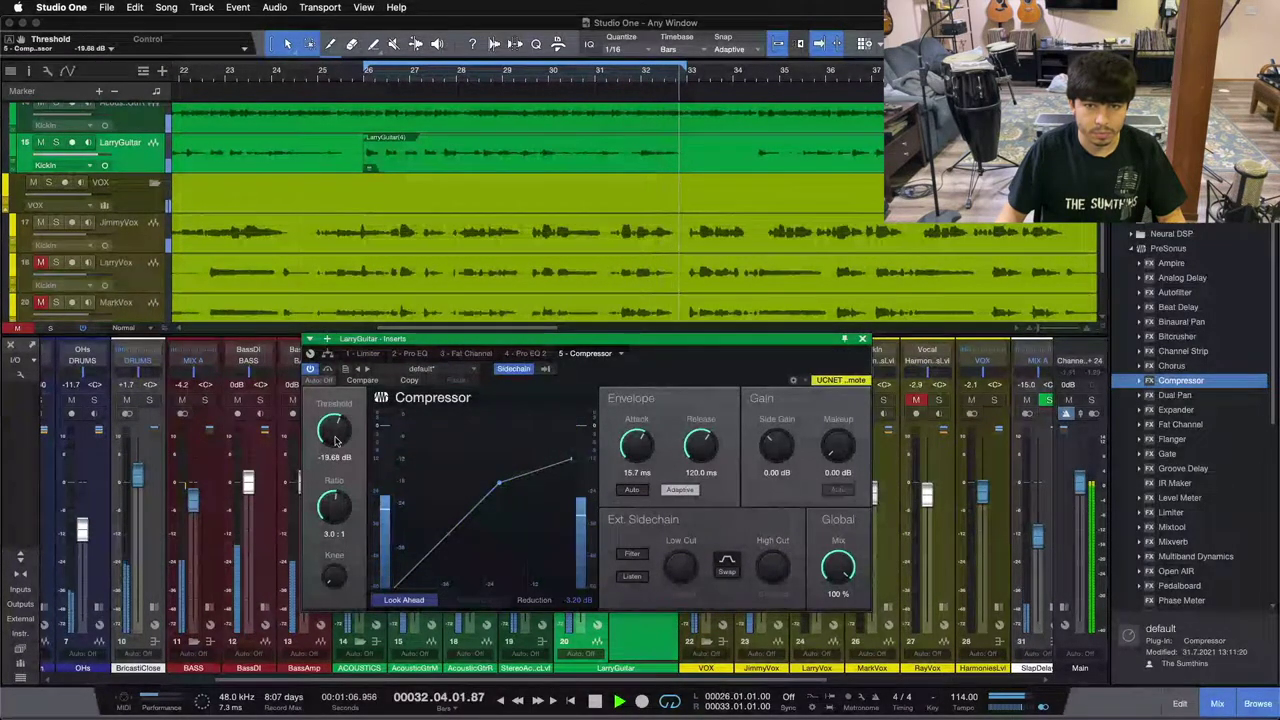
Lower the compressor's threshold to -22.56 dB while the loop plays.
scroll(337, 441, "down", 2)
scroll(337, 441, "down", 1)
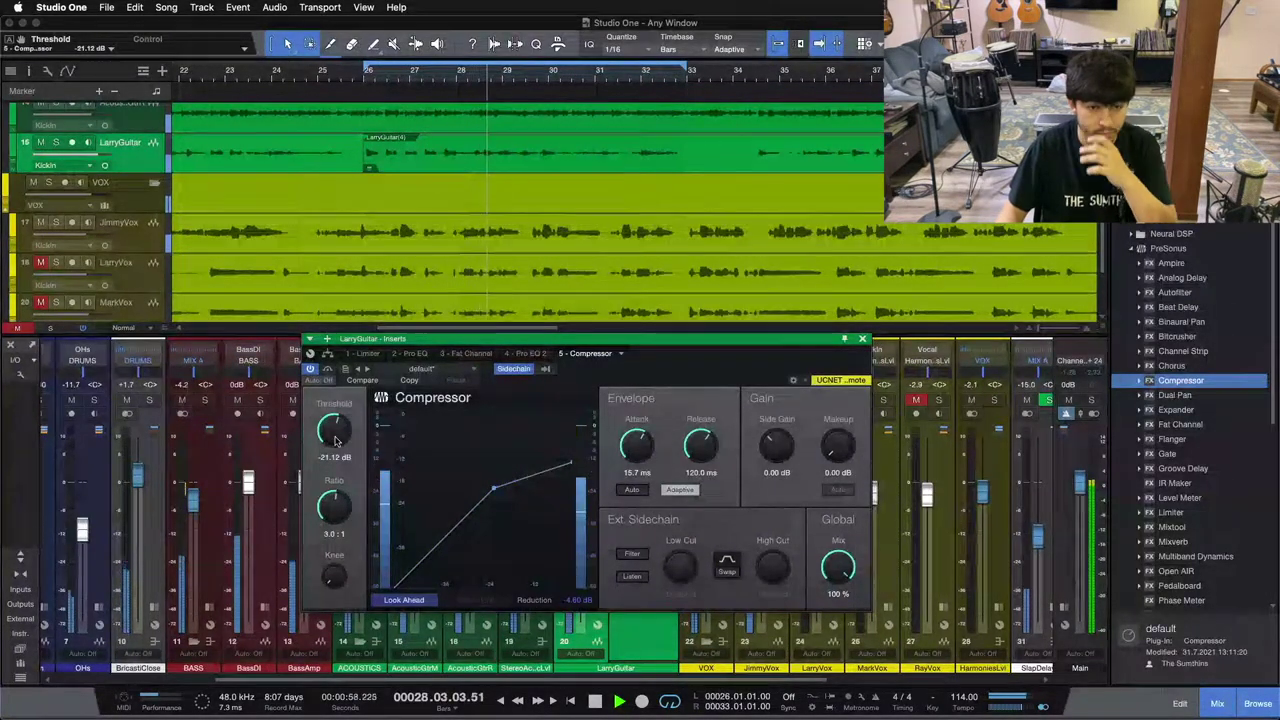
scroll(337, 441, "down", 2)
scroll(337, 441, "down", 1)
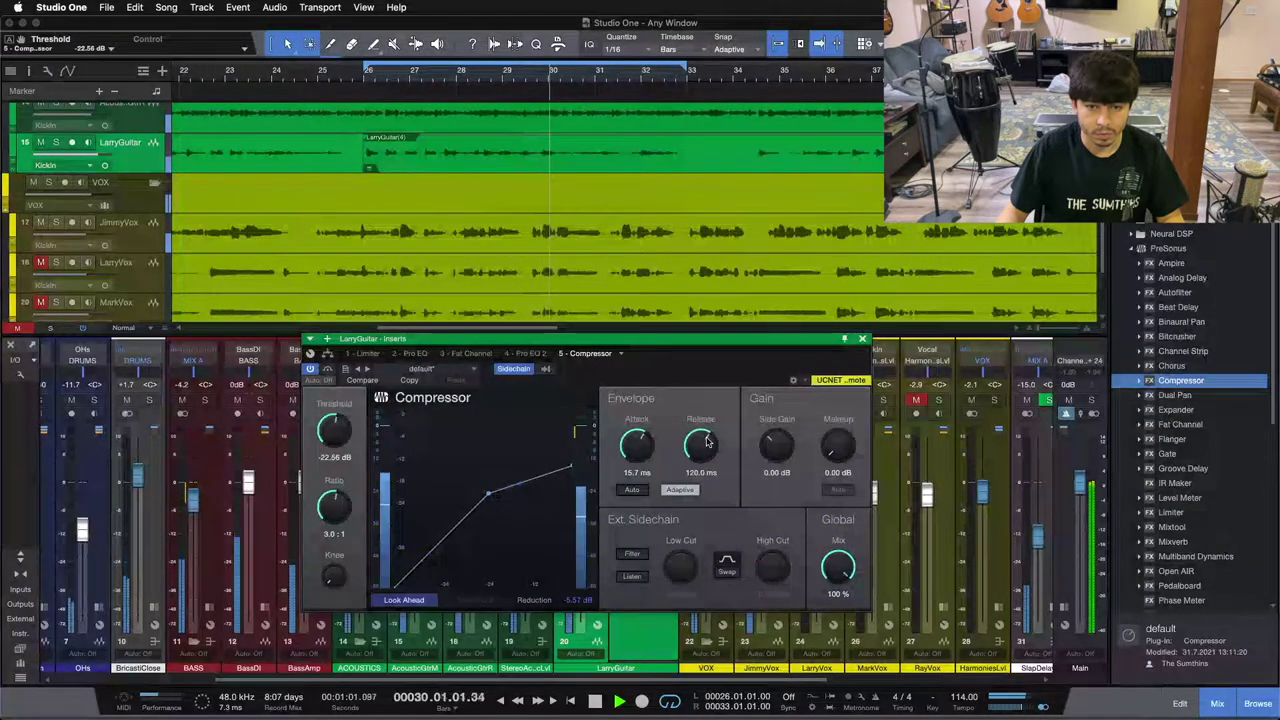
Try a compressor release of 103.2 ms and return it to 120.1 ms.
left_click_drag(706, 442, 706, 449)
scroll(706, 447, "down", 3)
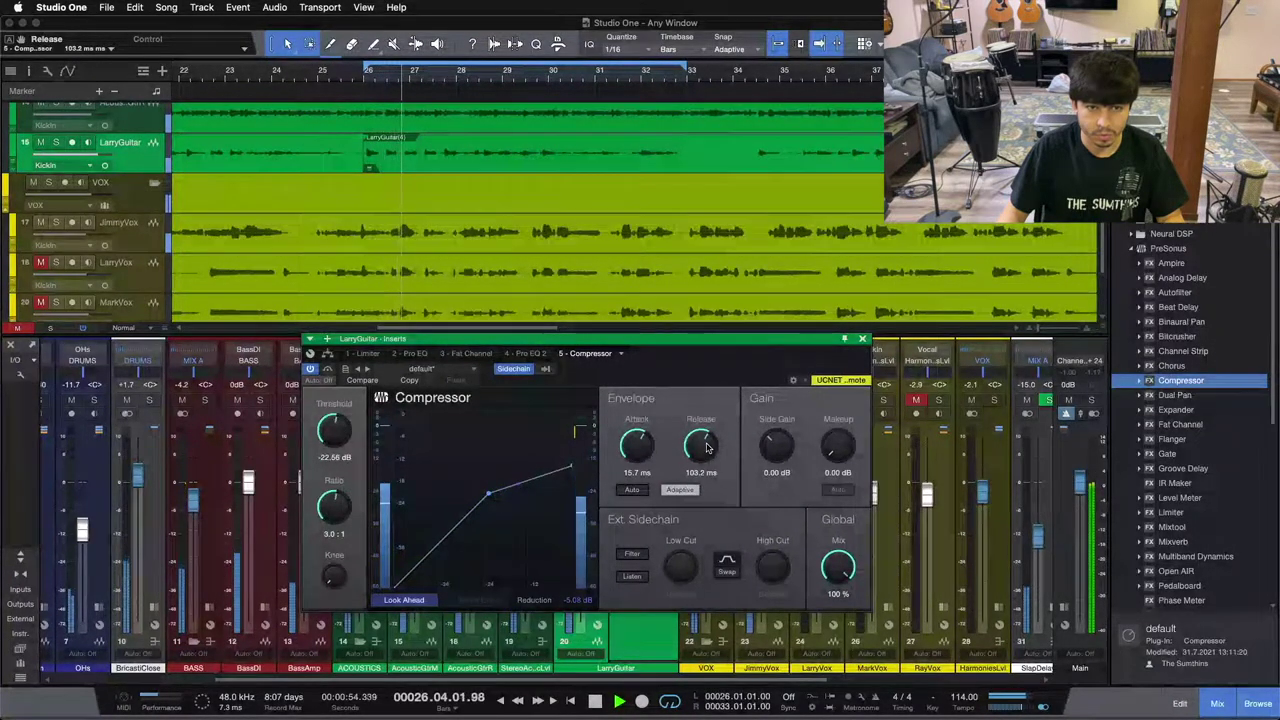
scroll(706, 447, "up", 4)
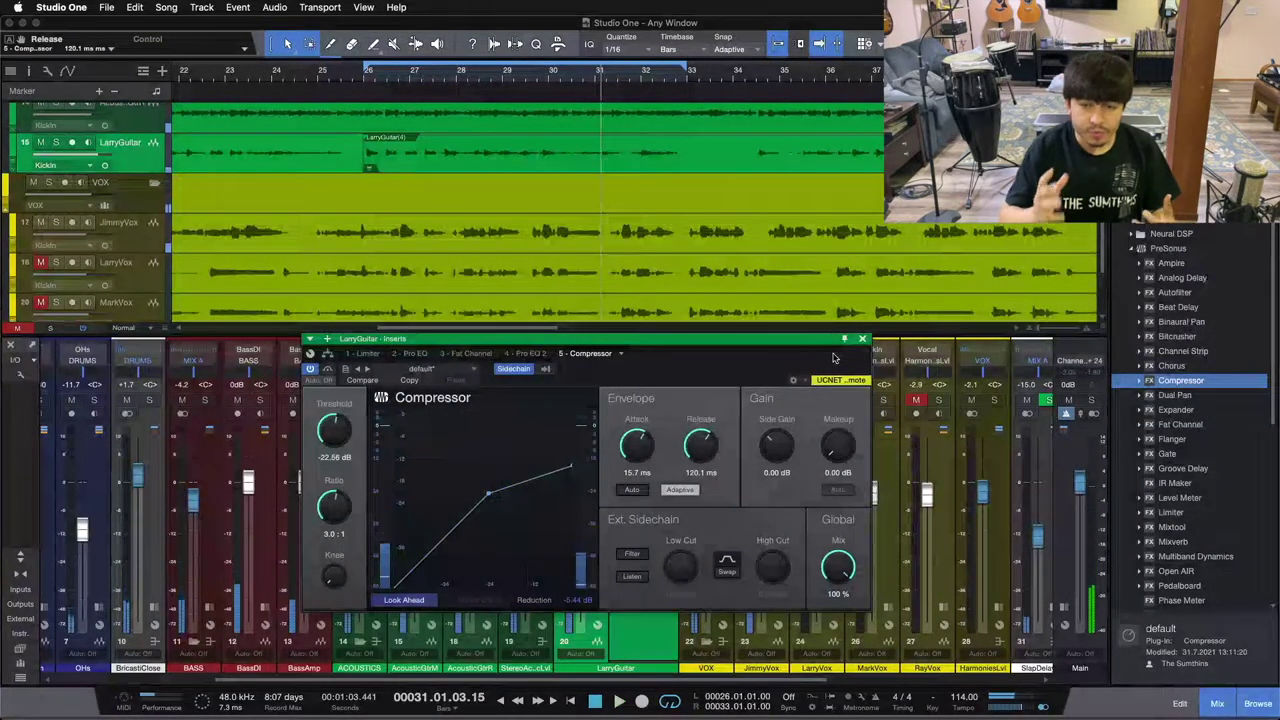
Move the Compressor window aside and close it.
left_click_drag(745, 340, 779, 340)
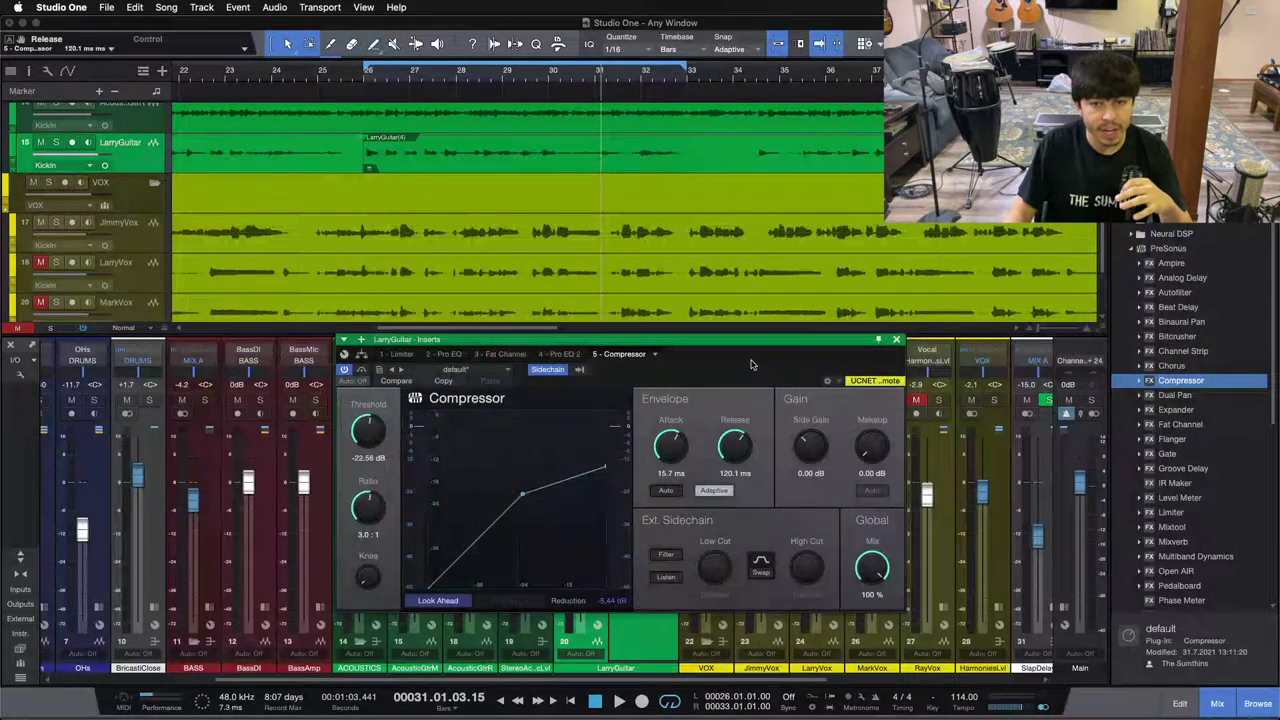
left_click_drag(752, 365, 758, 382)
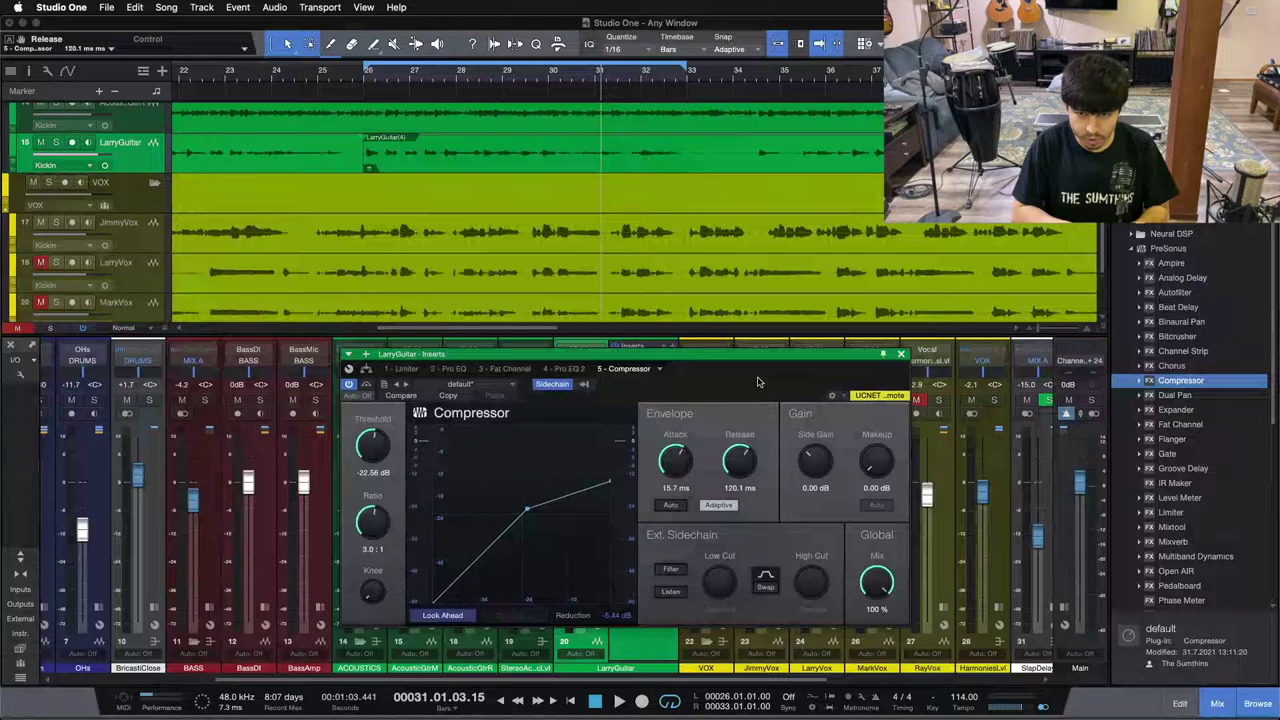
left_click(901, 358)
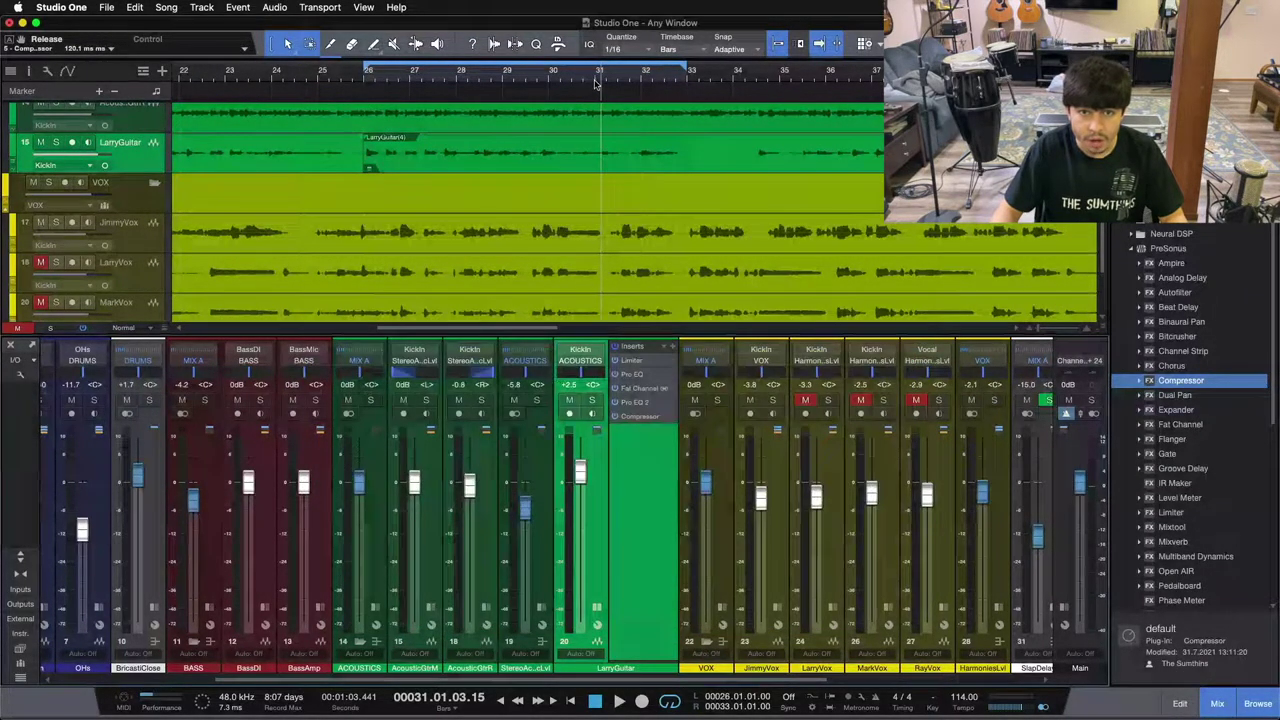
Move the playhead to bar 44, reopen the LarryGuitar channel's Compressor and shift its window aside.
scroll(540, 103, "down", 3)
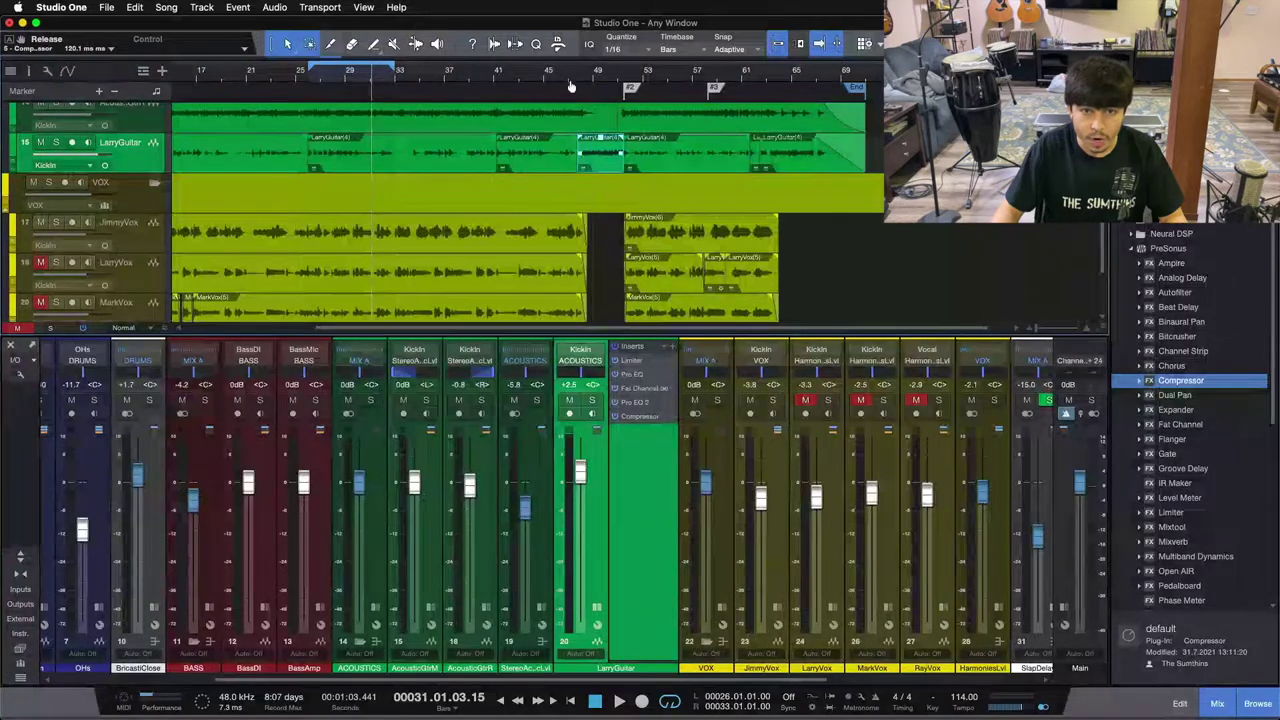
scroll(570, 87, "up", 5)
left_click(405, 70)
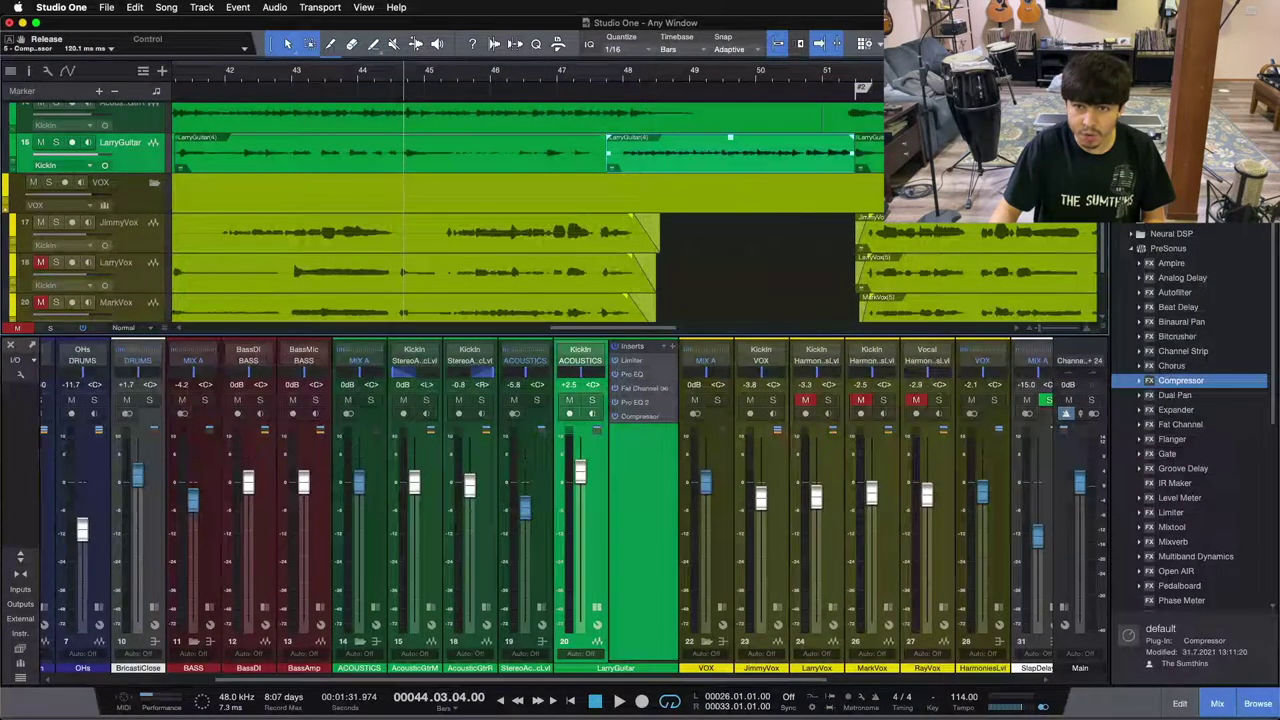
left_click(651, 419)
left_click_drag(690, 388, 726, 422)
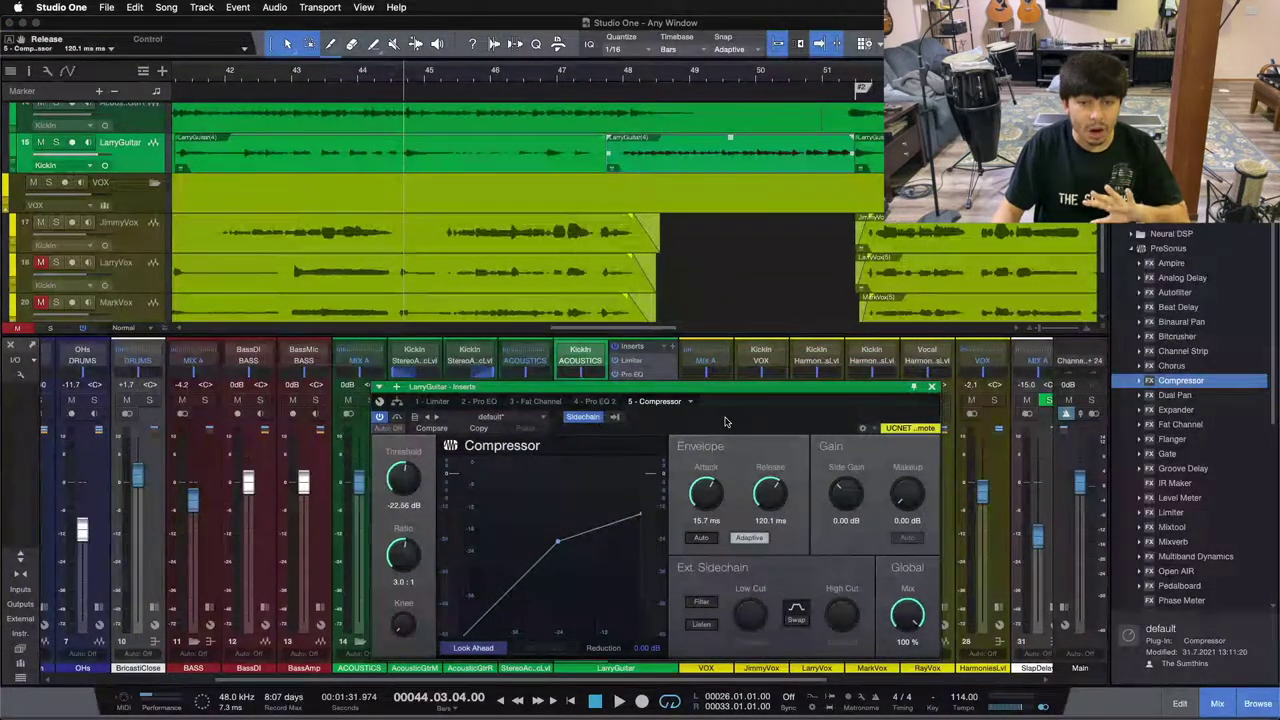
Play the song from bar 45 and raise the compressor's threshold to -22.08 dB.
key("KP_1")
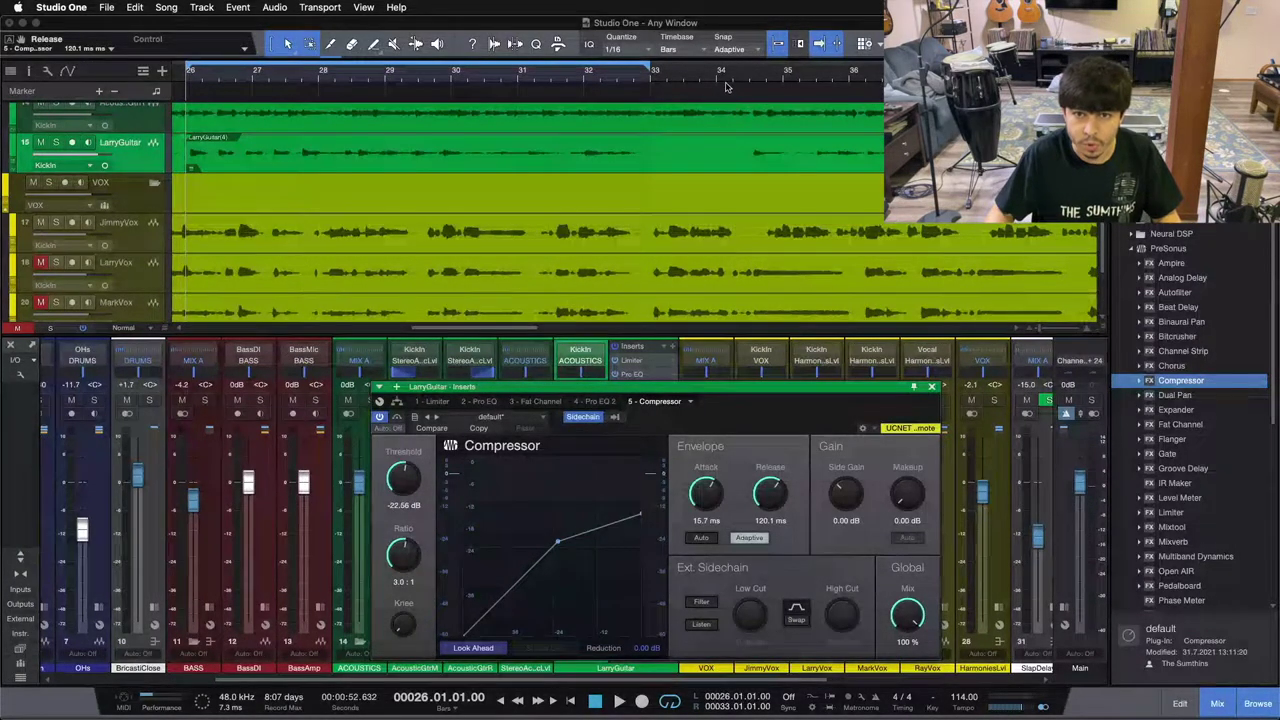
scroll(452, 90, "down", 5)
scroll(452, 90, "up", 5)
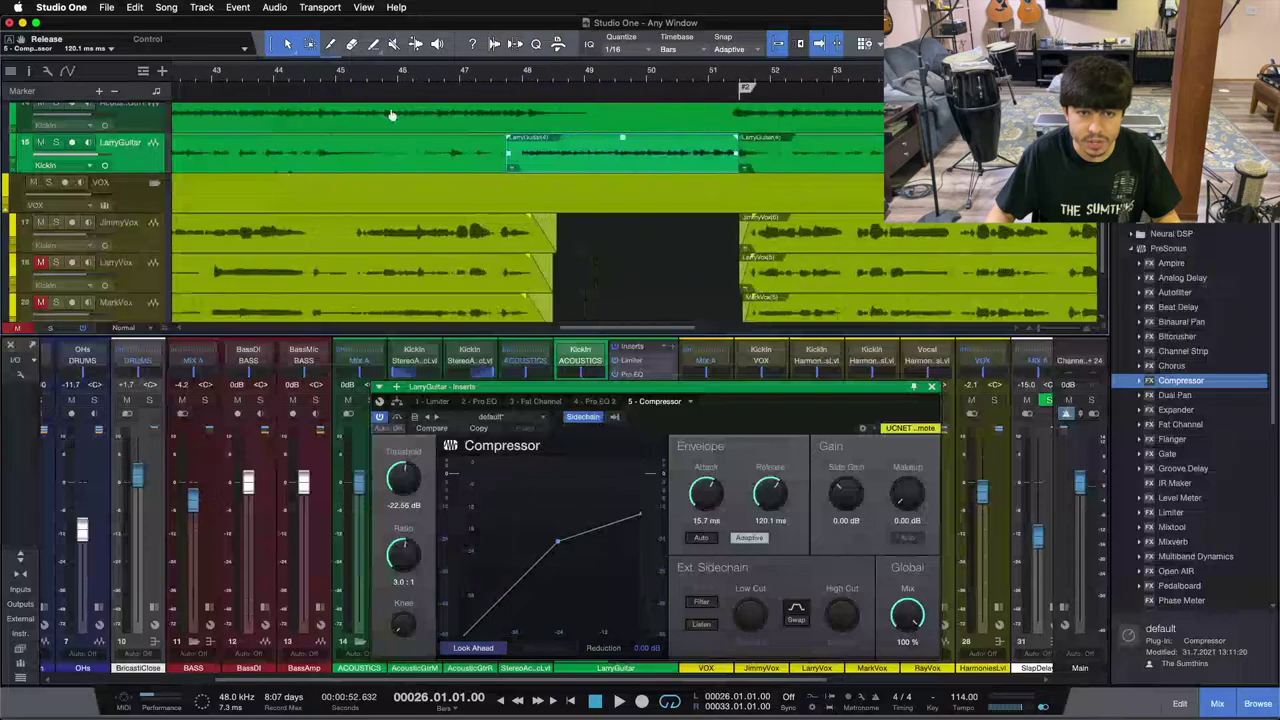
left_click(335, 82)
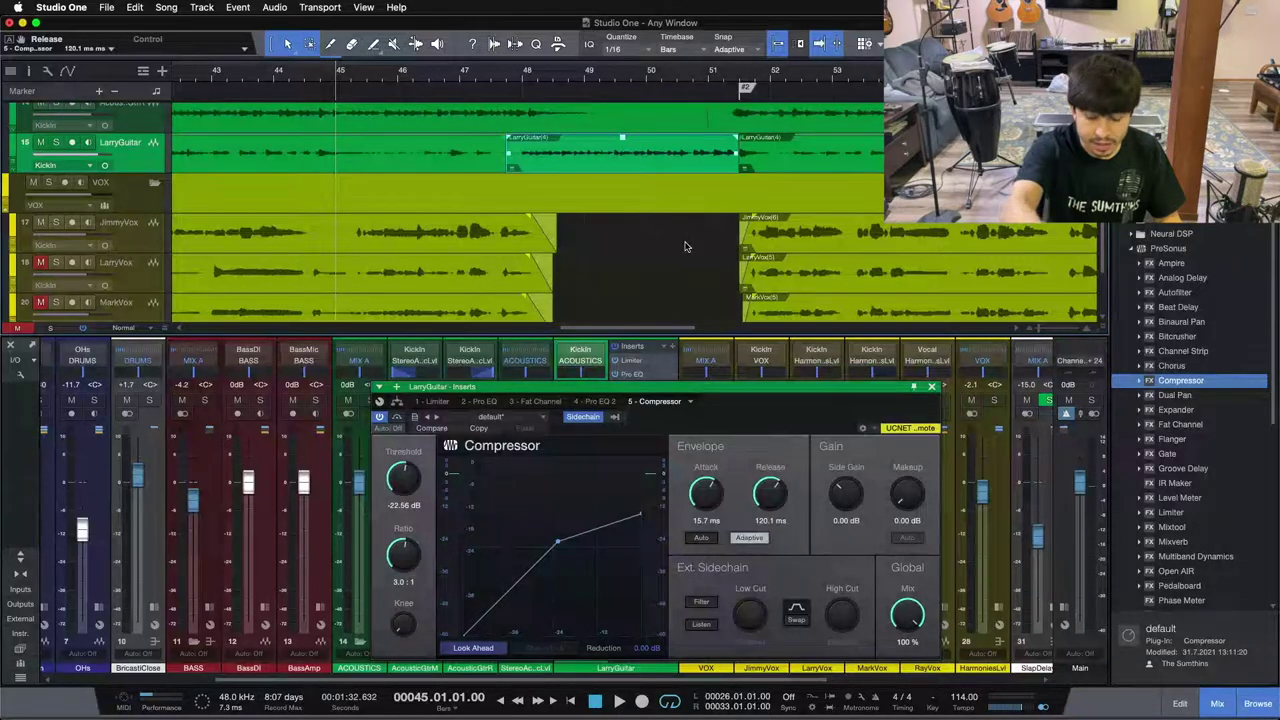
key("space")
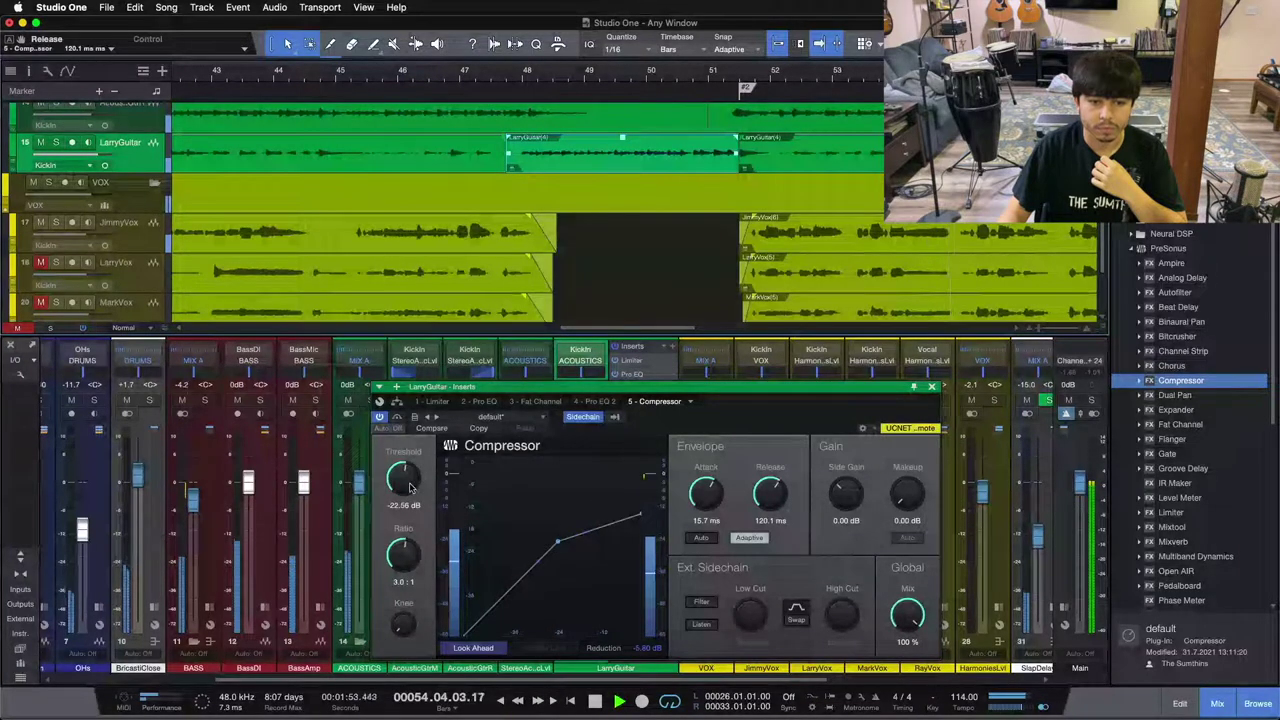
scroll(404, 480, "up", 2)
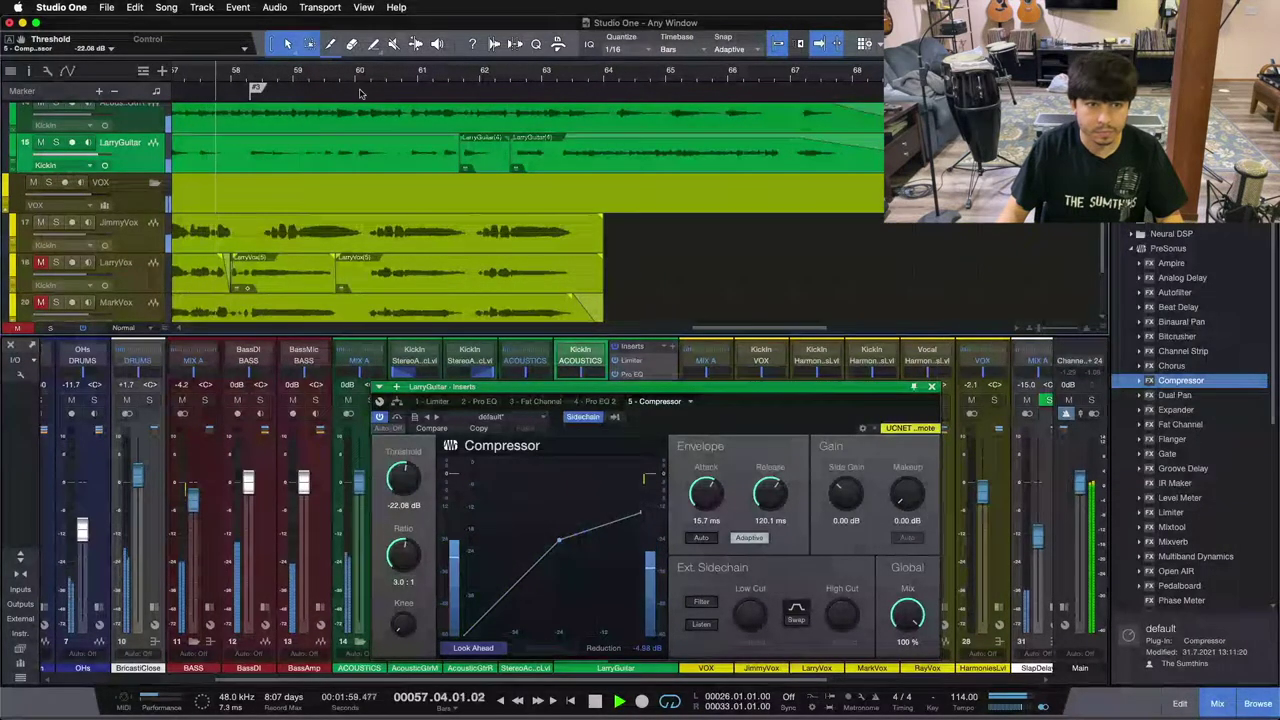
Follow the playback in the arrangement past the last vocal section and stop it at bar 68.
scroll(618, 70, "down", 3)
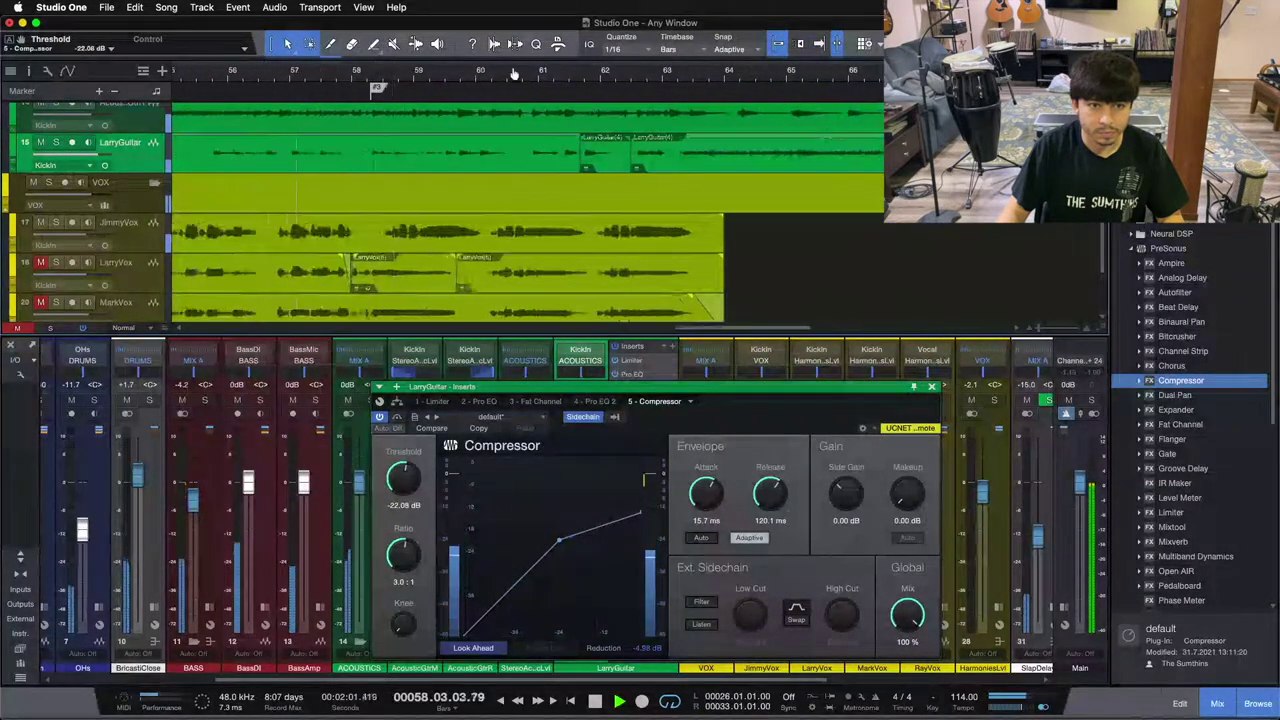
scroll(618, 70, "up", 1)
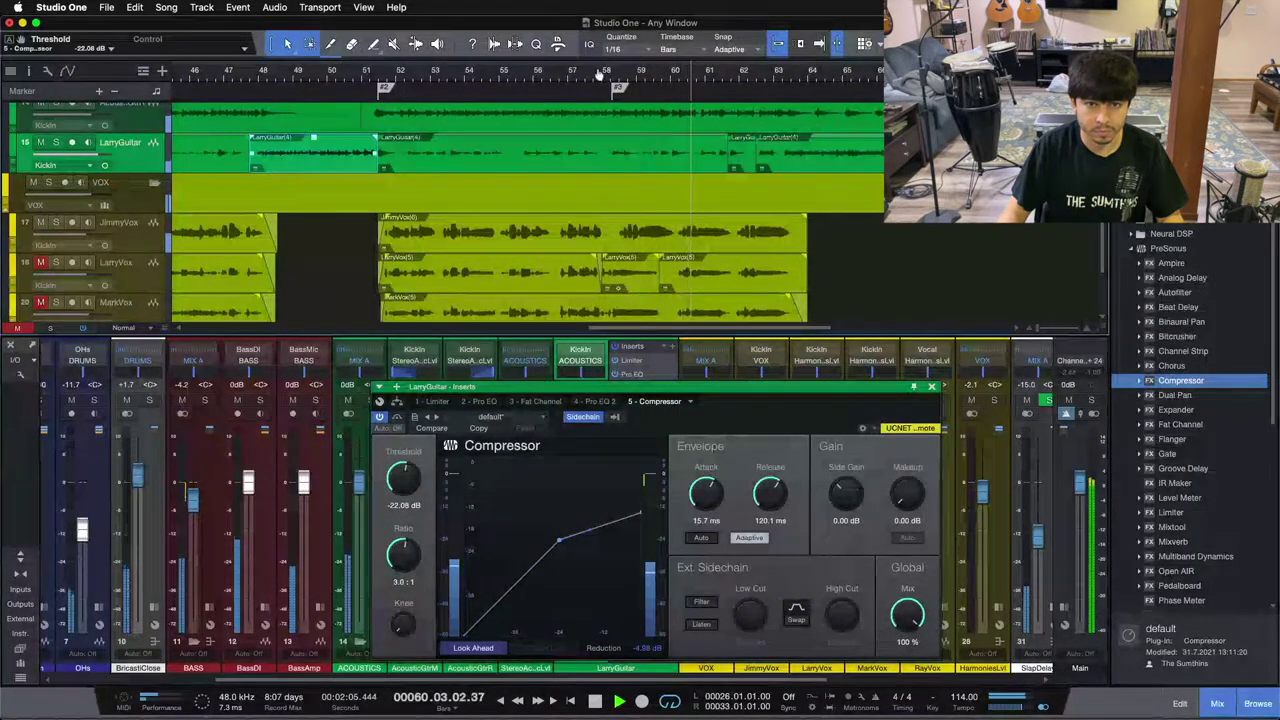
scroll(652, 70, "left", 2)
scroll(650, 70, "down", 2)
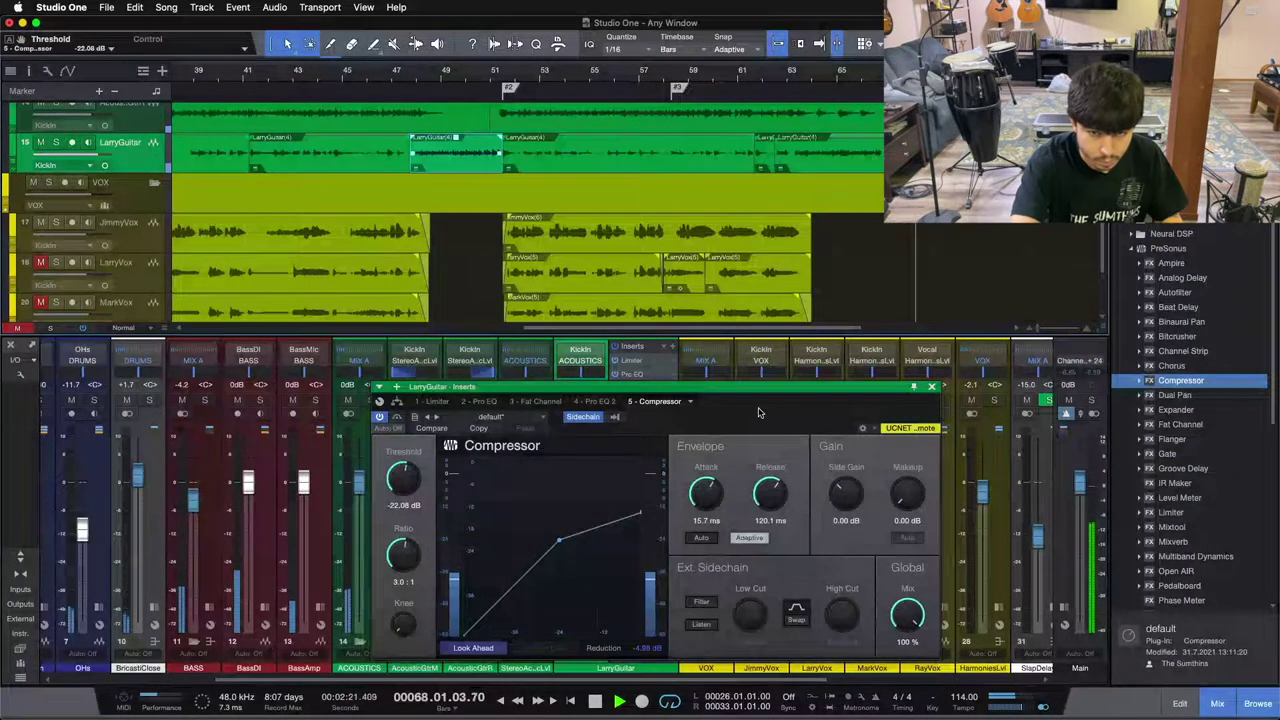
key("f")
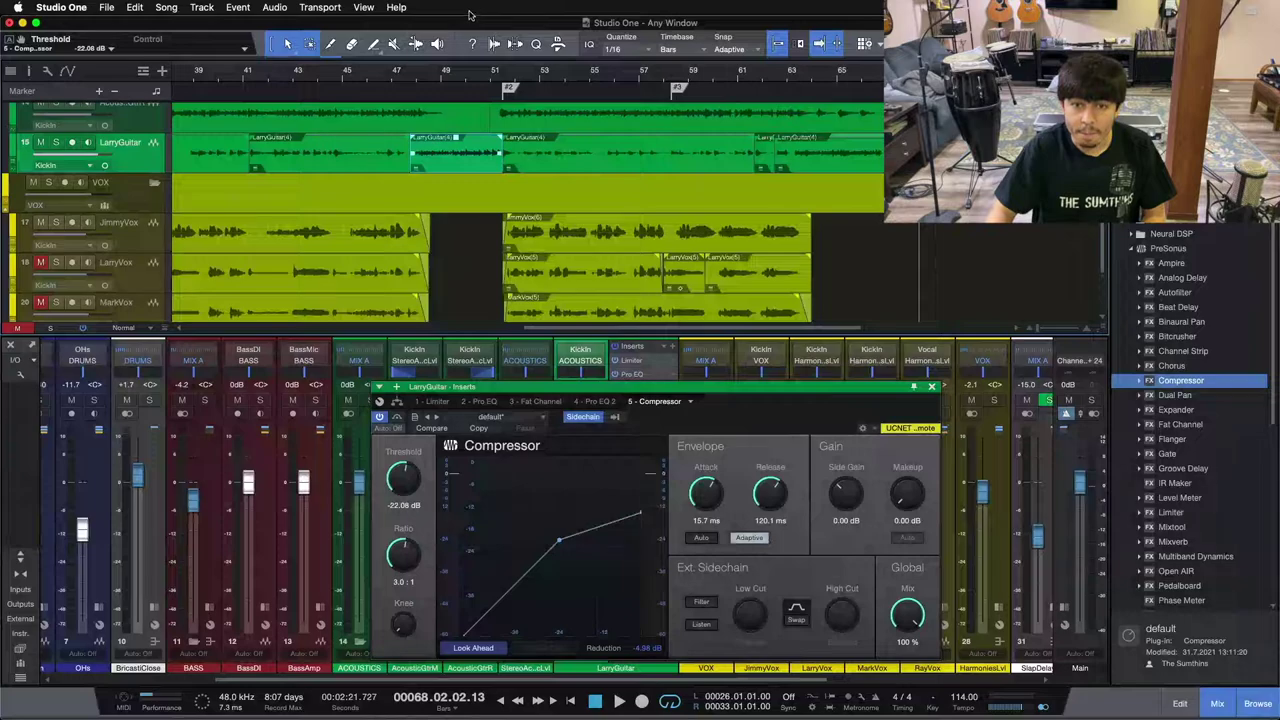
Close the compressor window and remove the Compressor insert from the LarryGuitar channel.
scroll(647, 97, "up", 5)
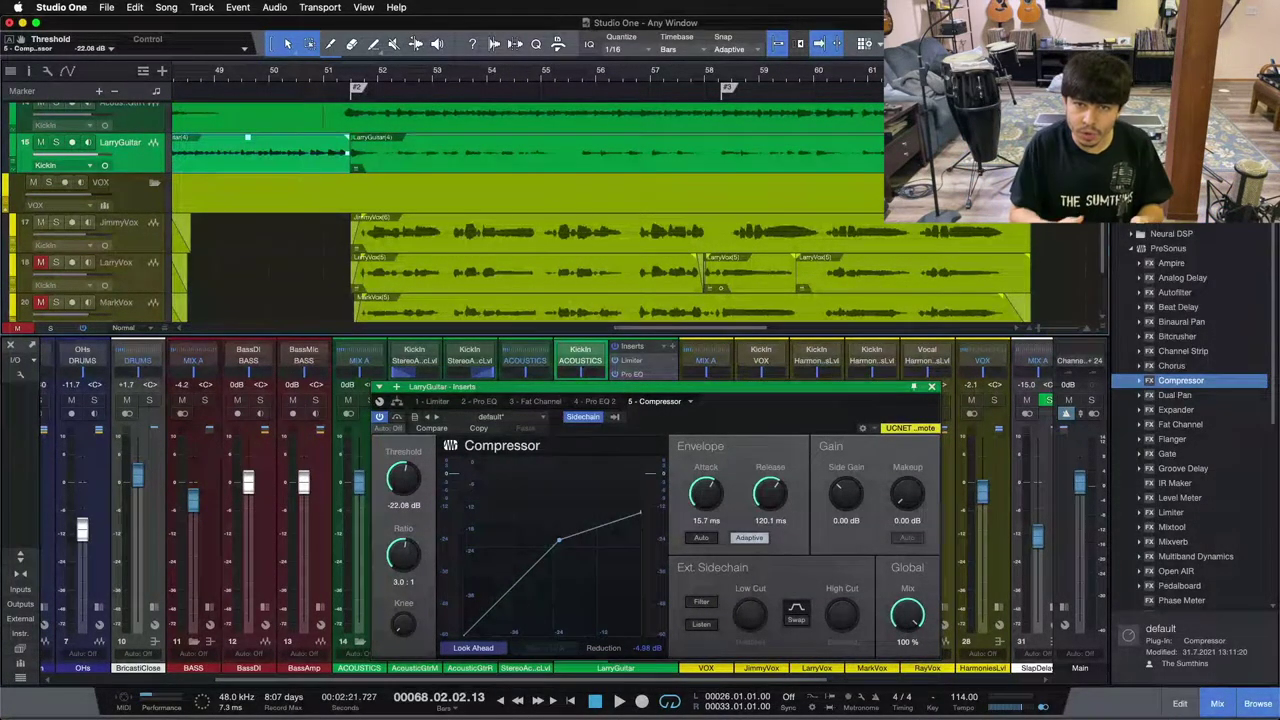
key("w")
key("w")
key("w")
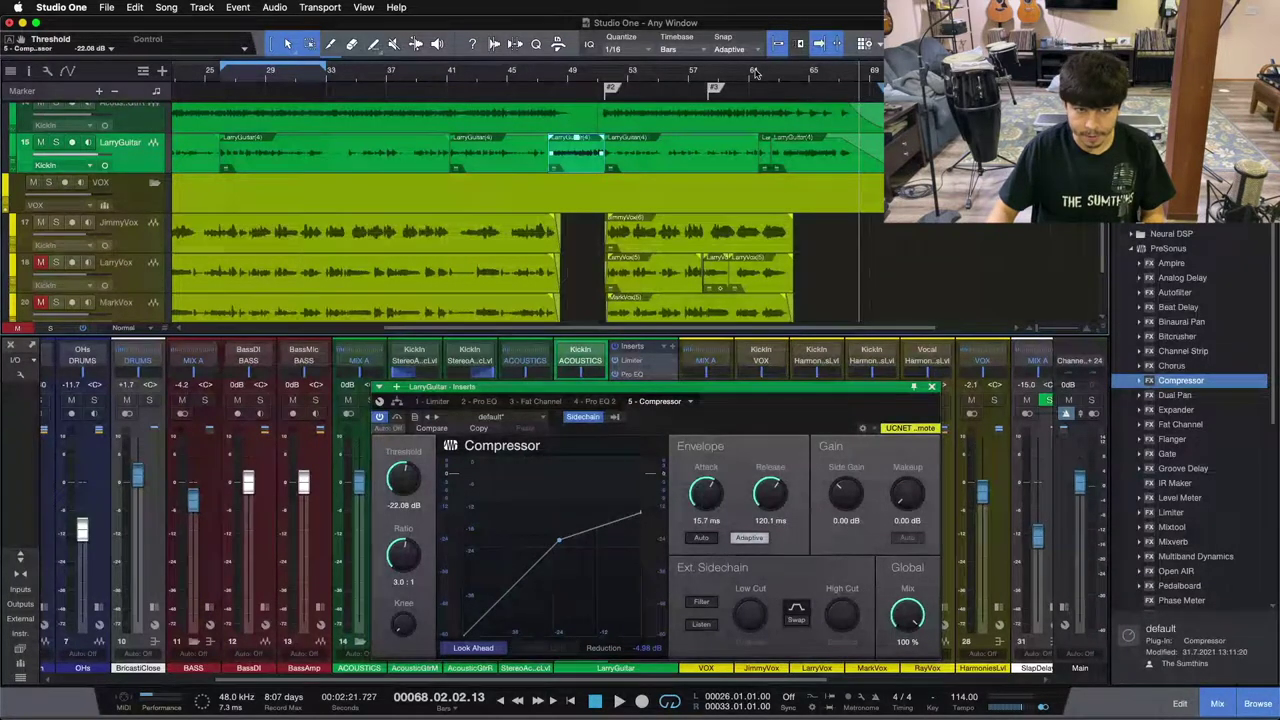
left_click(931, 386)
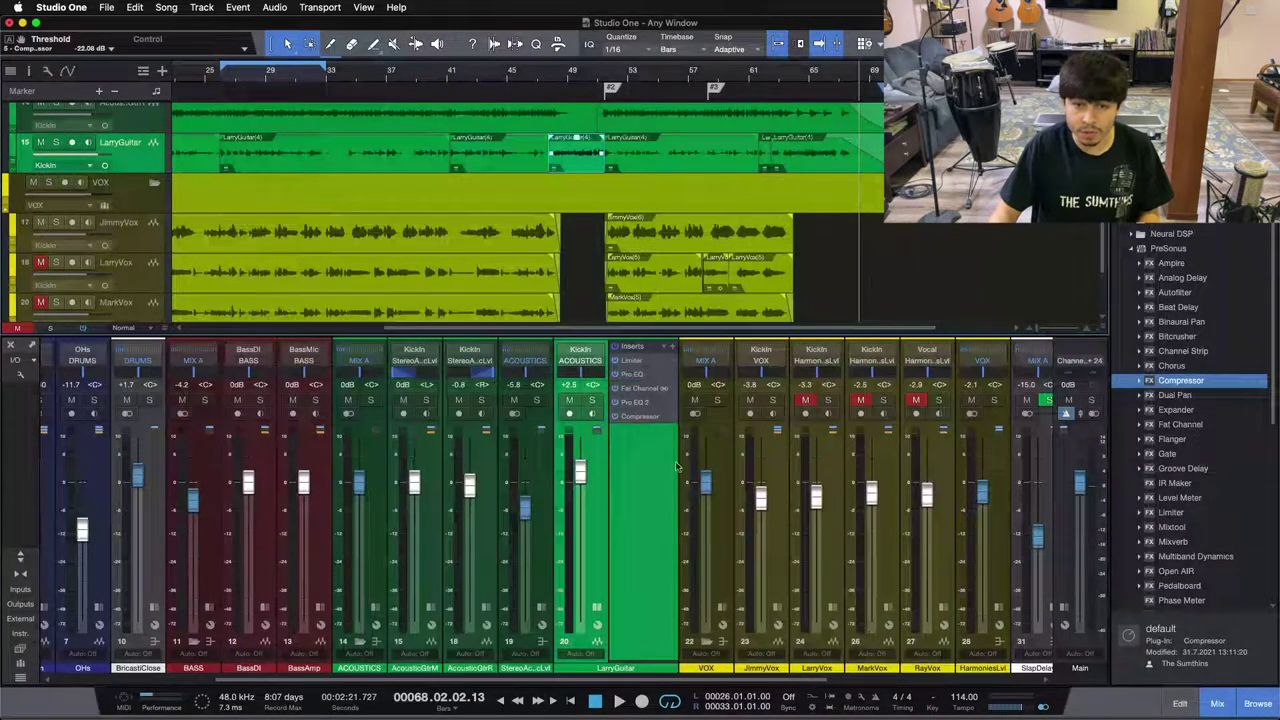
right_click(641, 421)
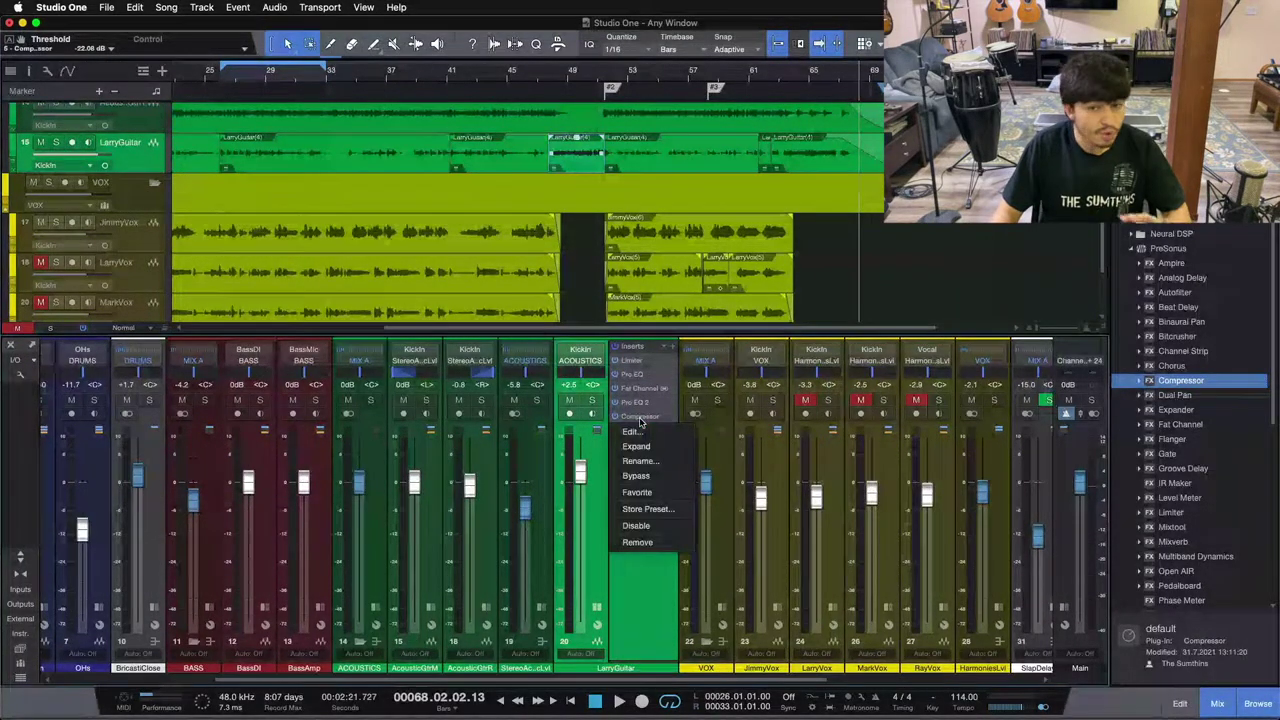
left_click(637, 535)
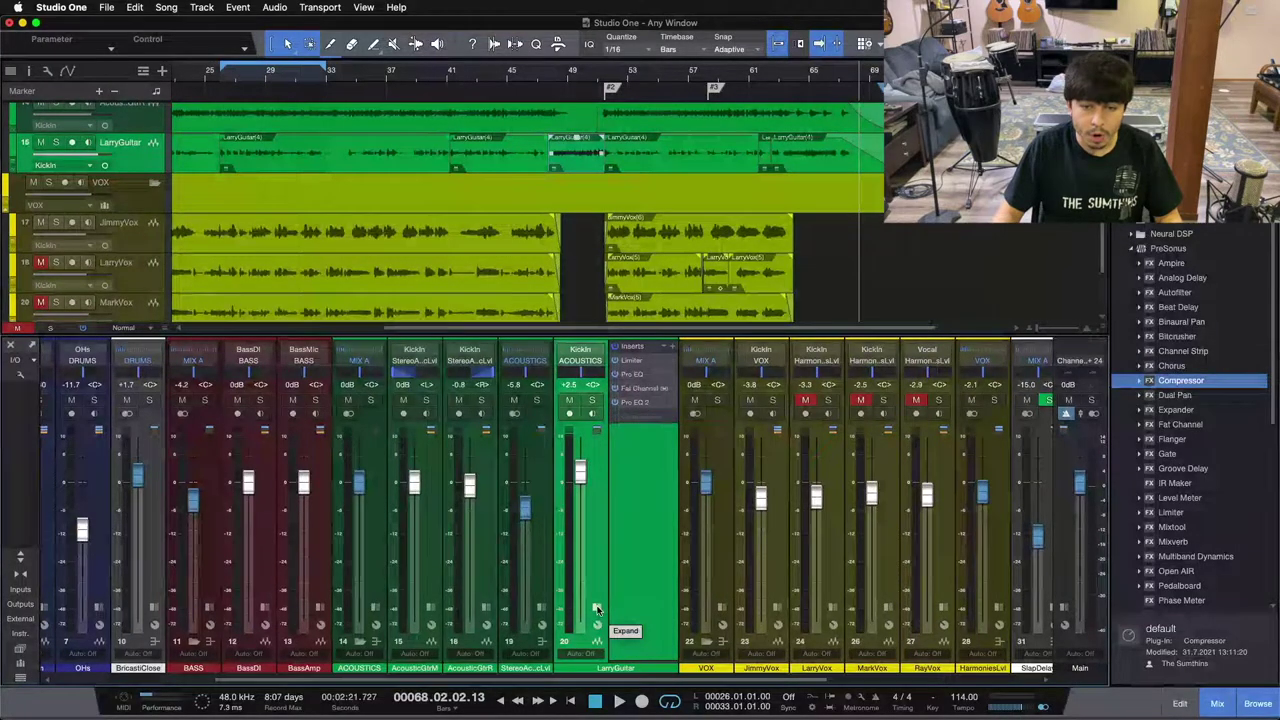
Collapse the LarryGuitar channel's inserts and set its automation mode to Read.
left_click(596, 641)
left_click(588, 653)
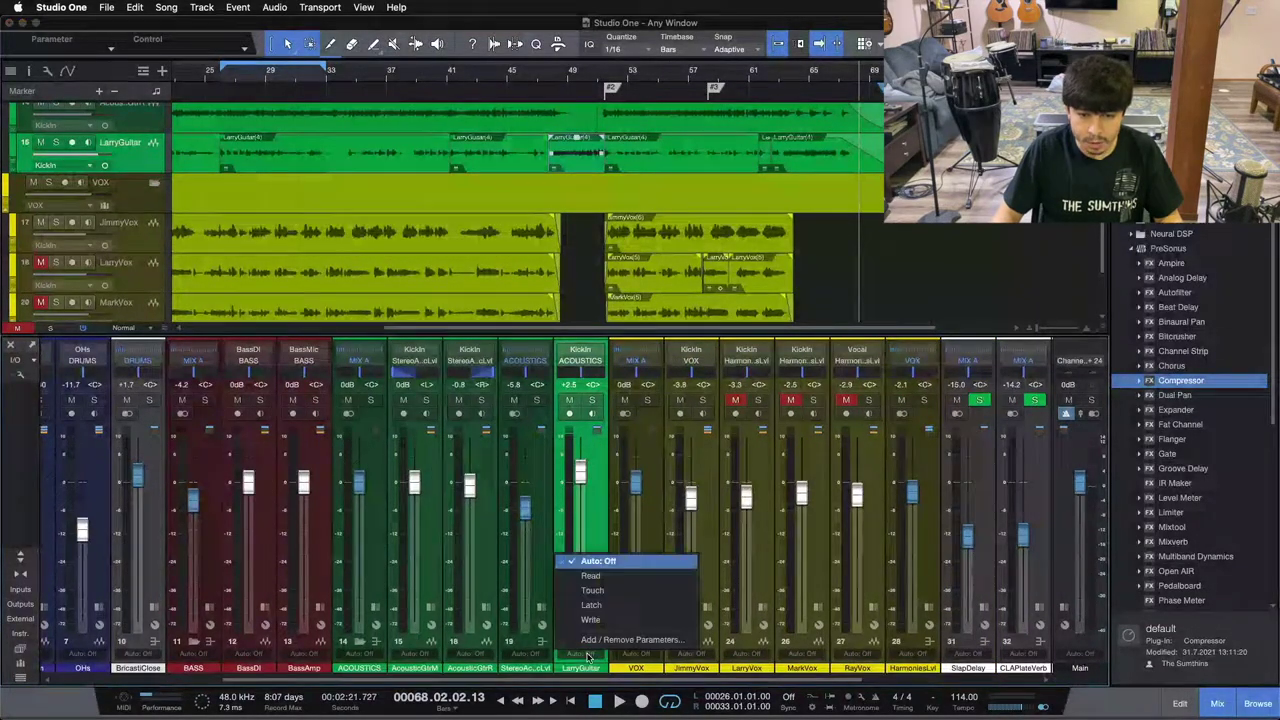
left_click(590, 577)
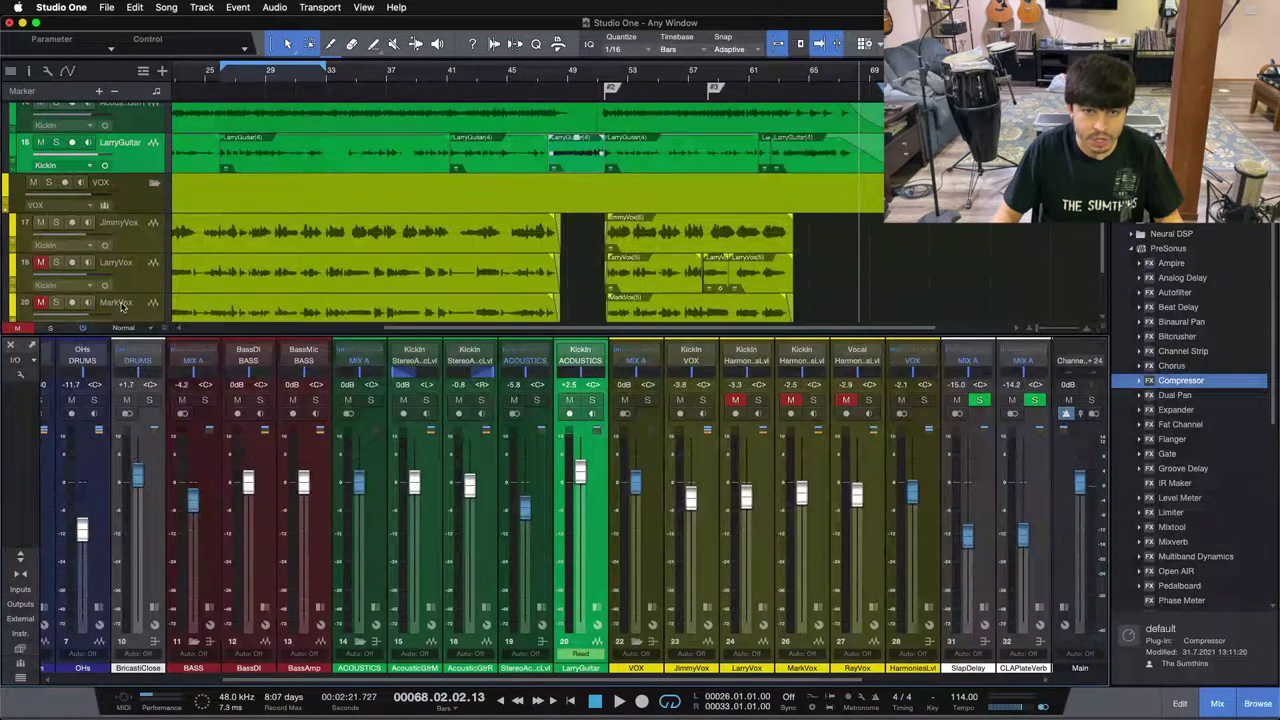
Show the LarryGuitar track's volume automation and set the arrangement's track height to X-Large.
right_click(142, 167)
mouse_move(209, 391)
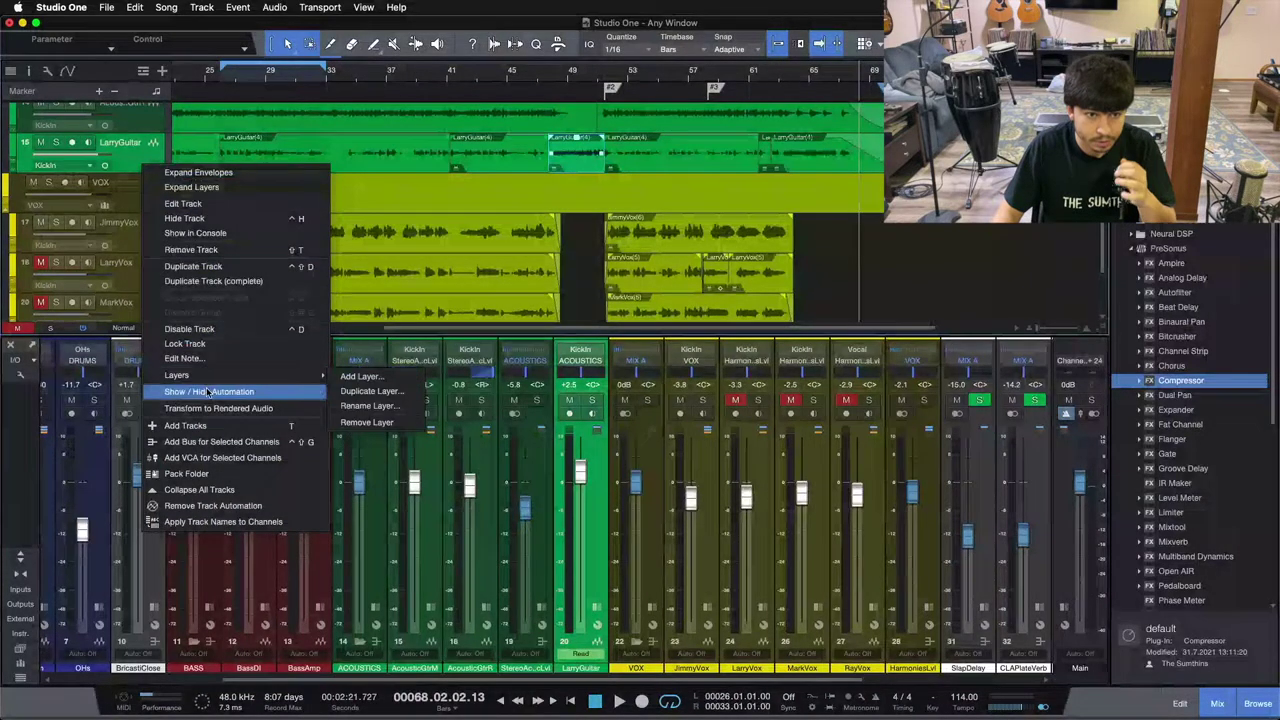
left_click(370, 371)
key("w")
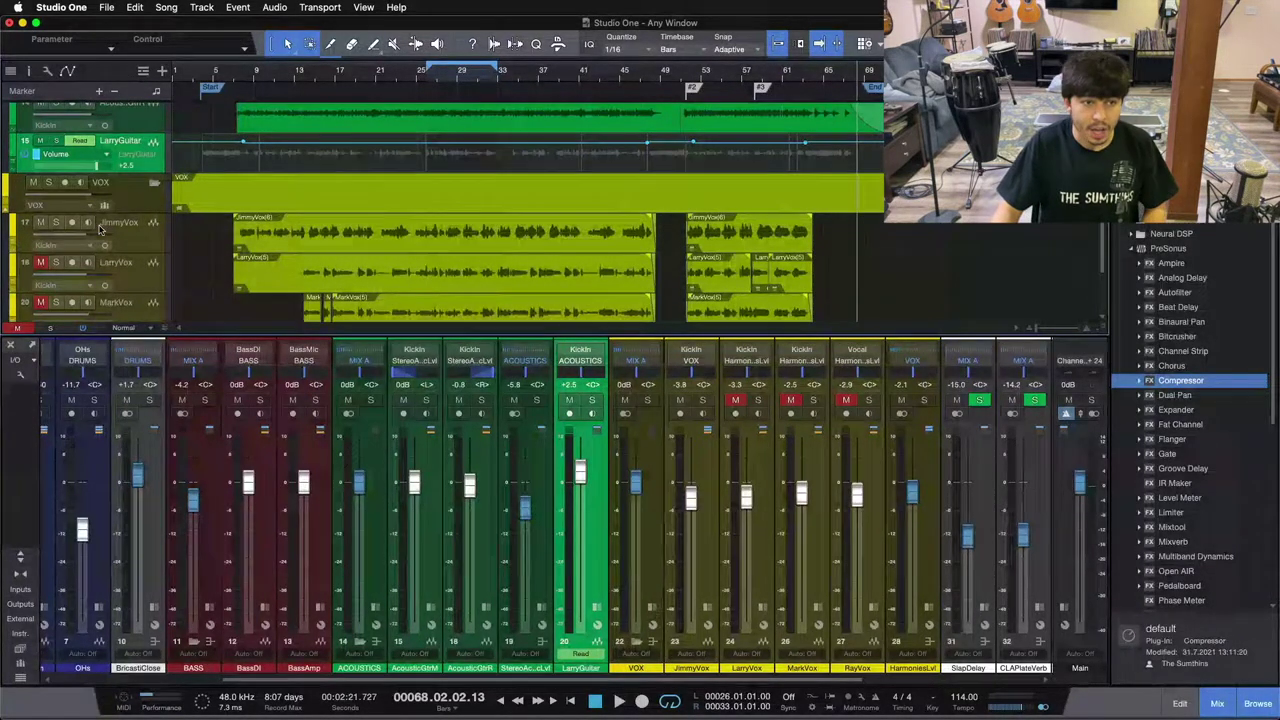
left_click(128, 328)
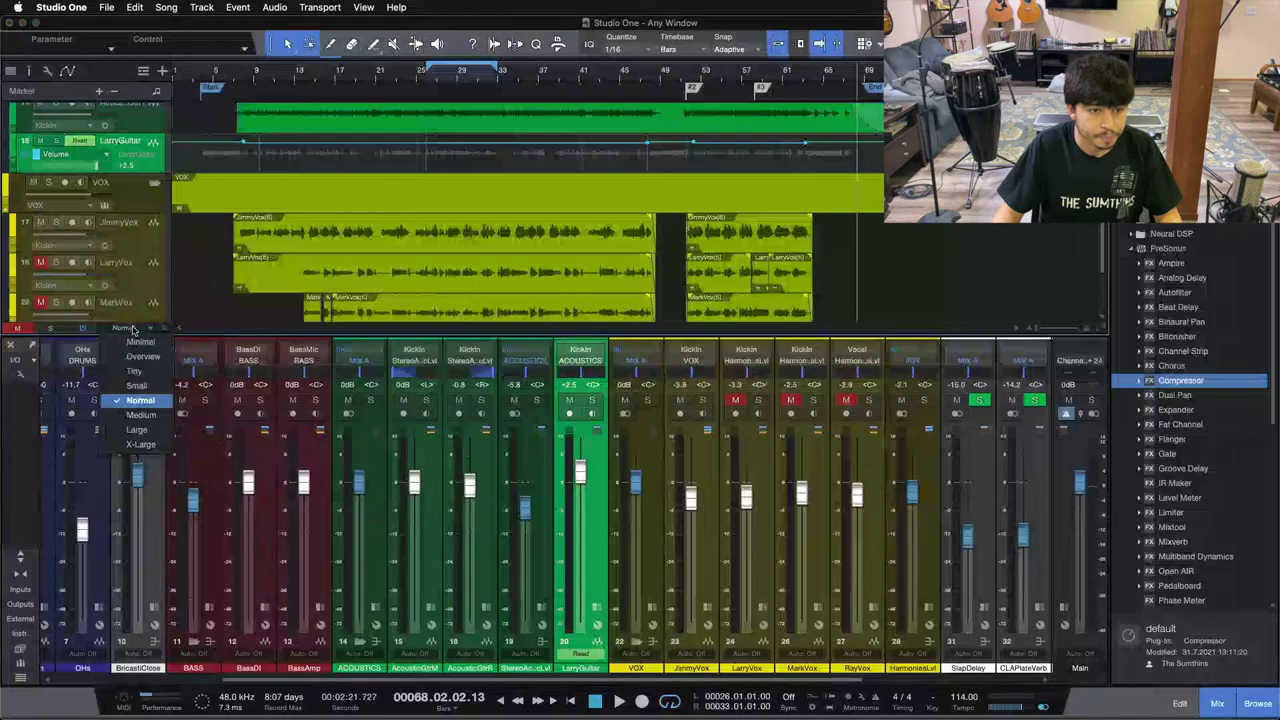
left_click(135, 440)
left_click(400, 237)
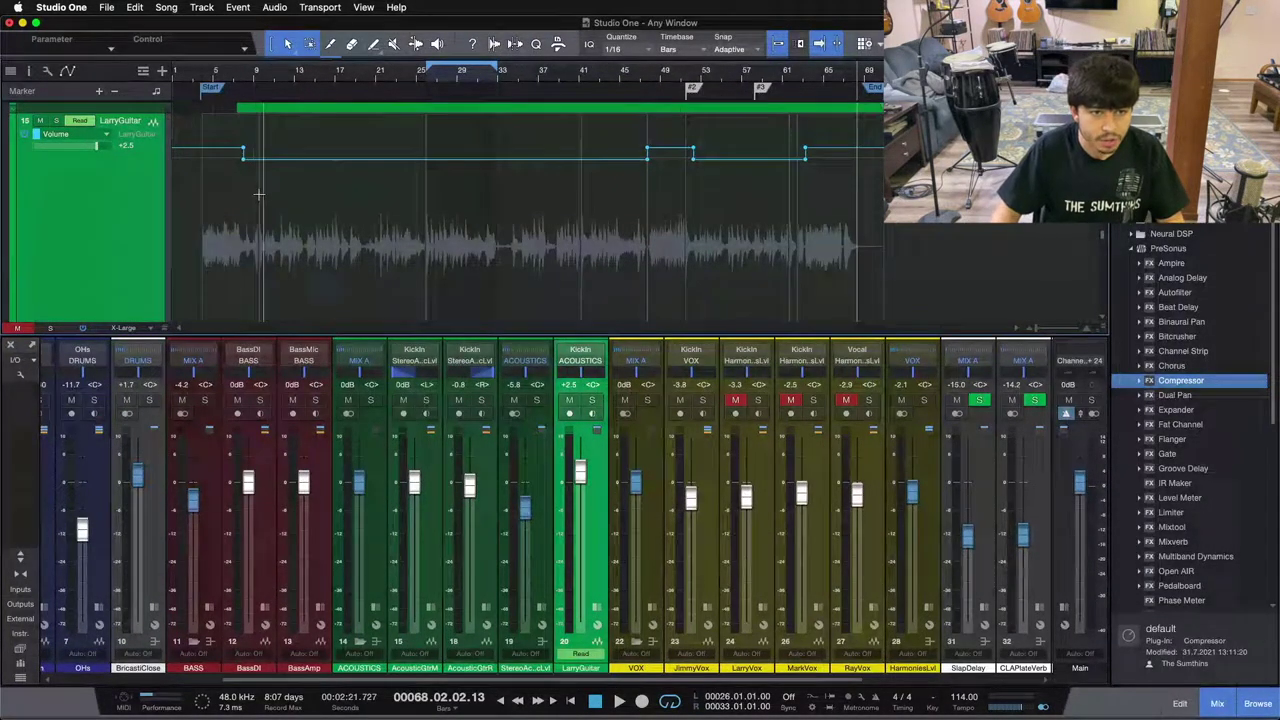
Place the playhead at bars 16, 6, 50, 64 and 53 to compare LarryGuitar's automated volume with and without vocals.
left_click(325, 75)
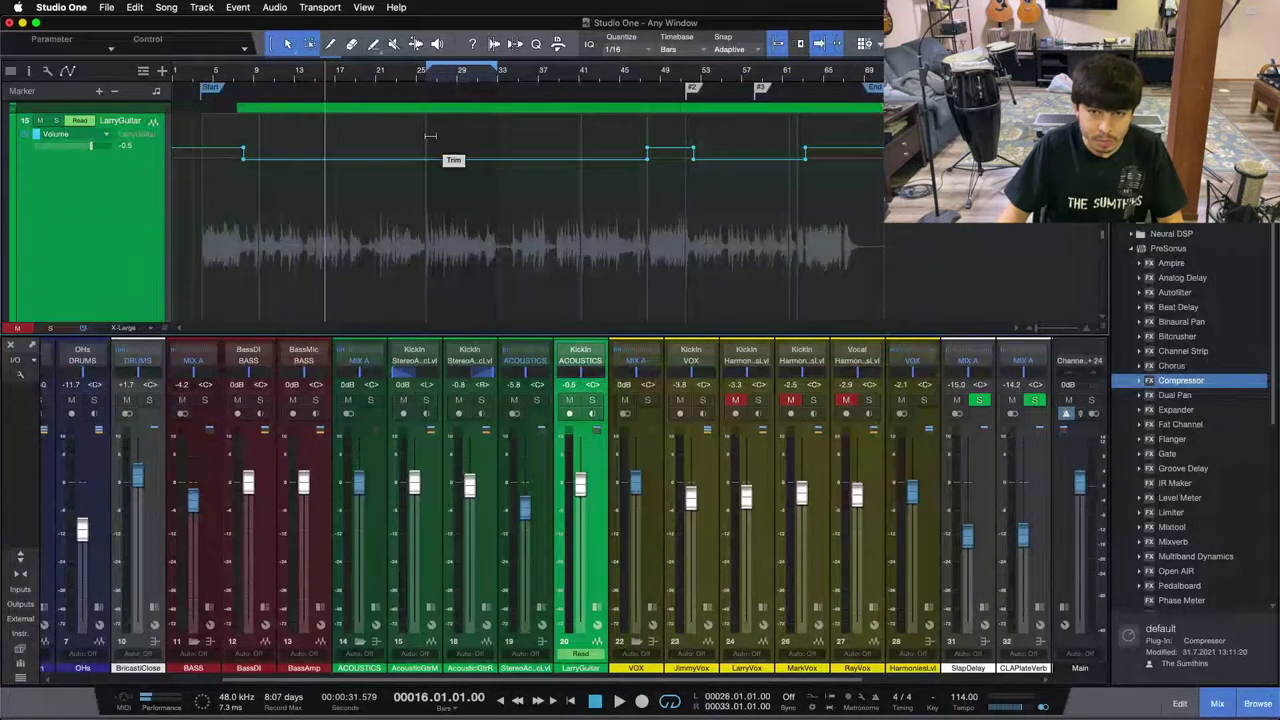
left_click(220, 76)
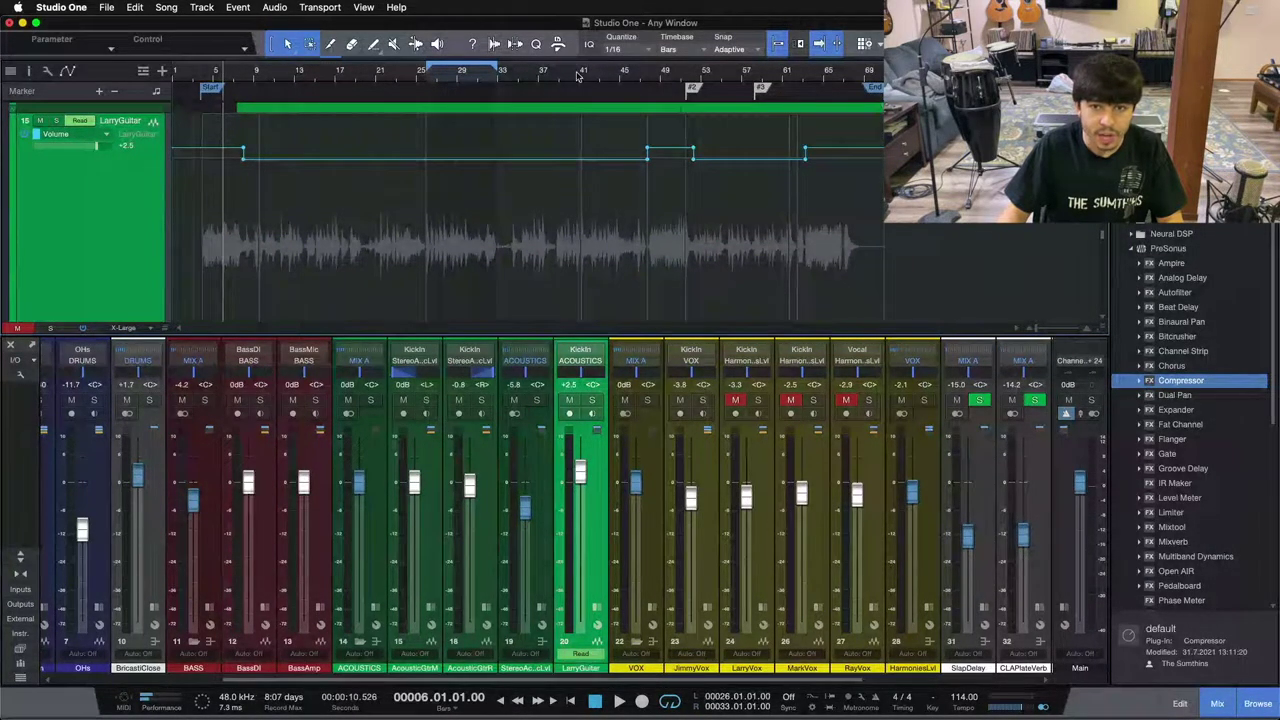
left_click(655, 76)
left_click(671, 75)
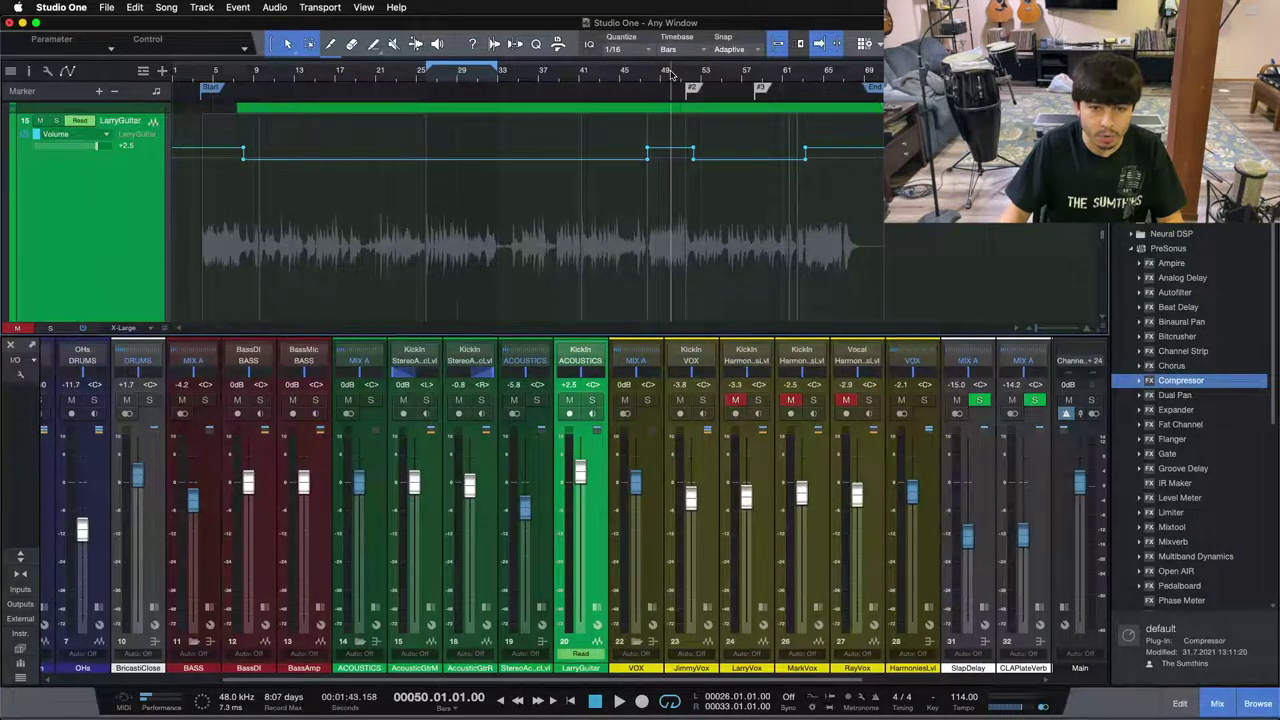
left_click(811, 69)
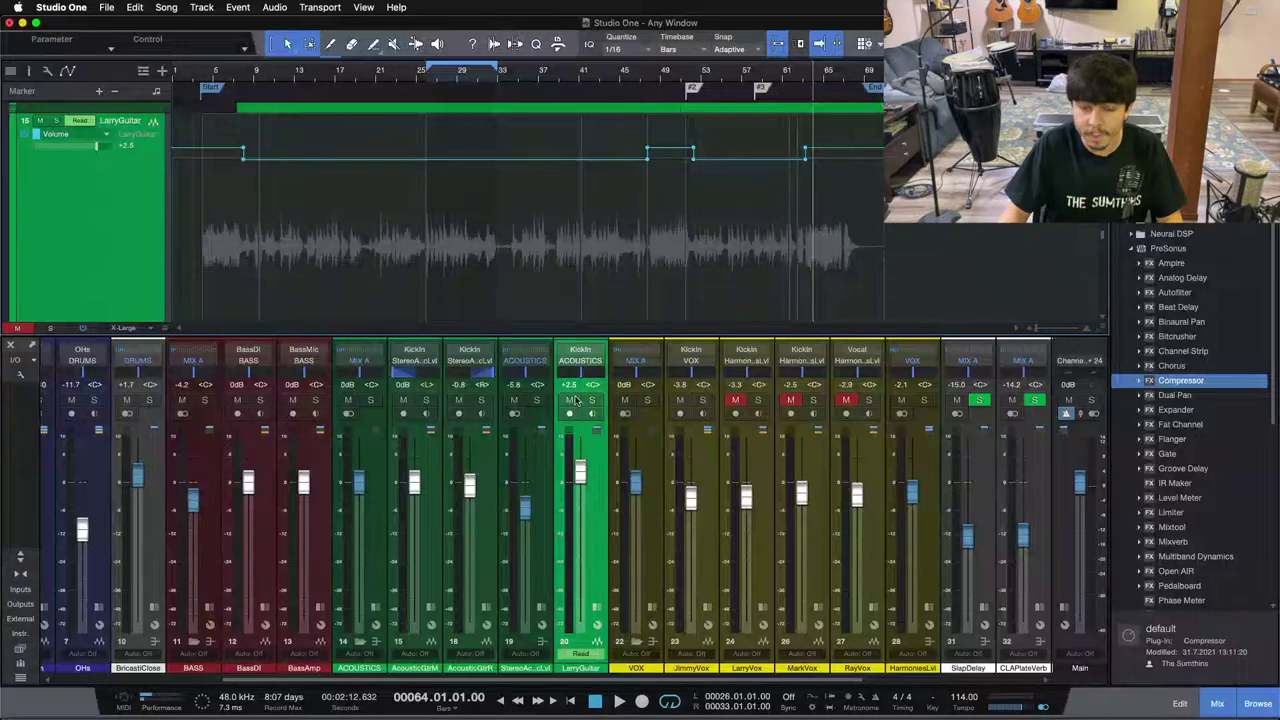
left_click(703, 72)
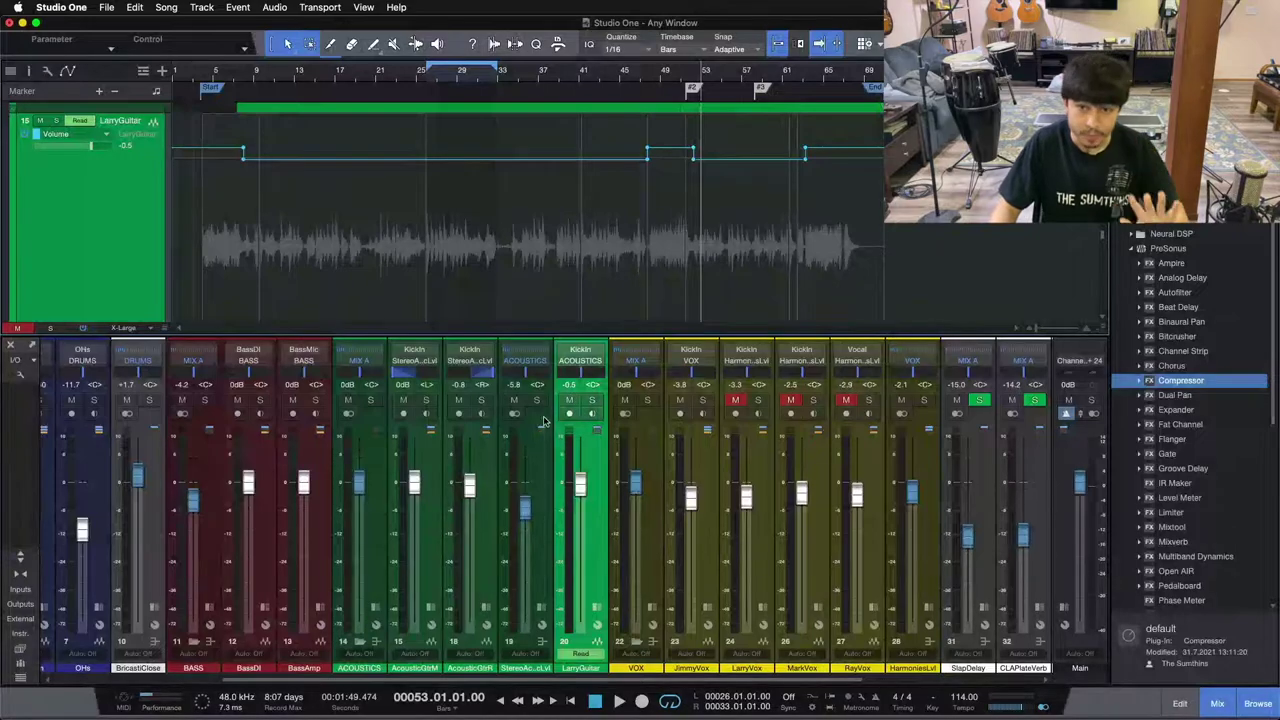
Play the song from bar 45 to hear LarryGuitar's volume automation around the raised section between bars 48 and 52.
left_click_drag(660, 79, 545, 117)
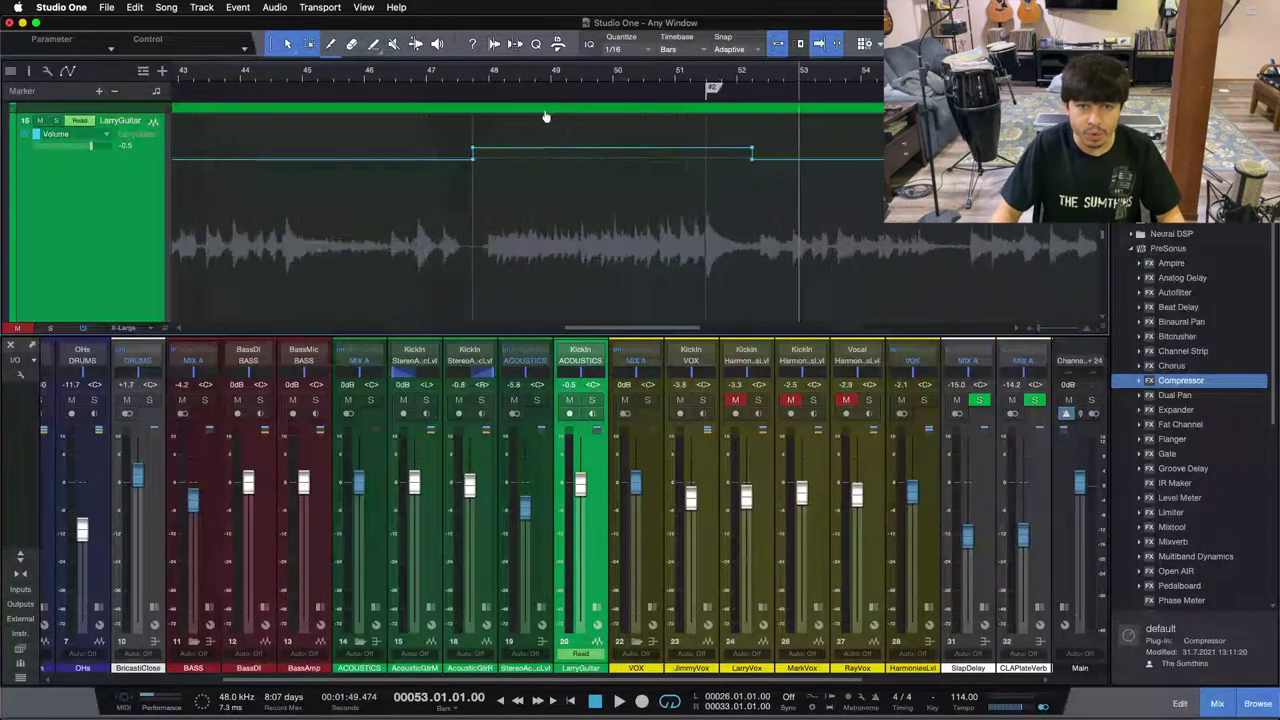
left_click(303, 76)
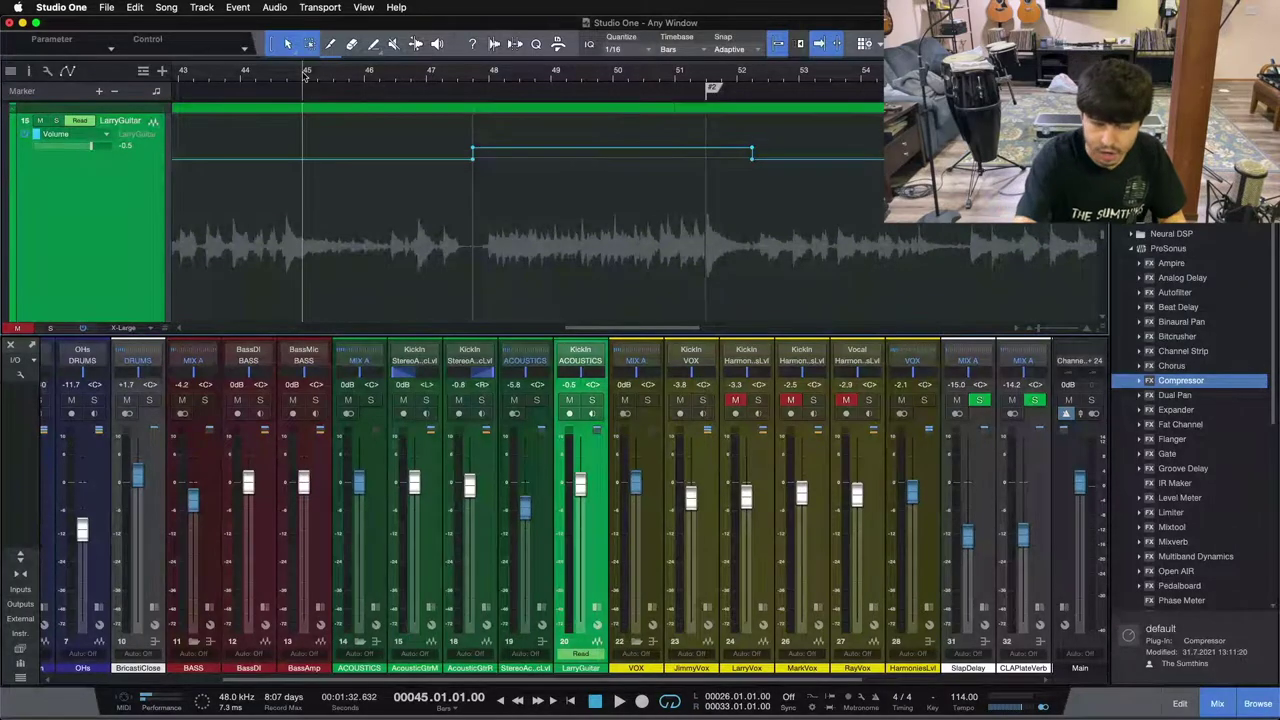
key("space")
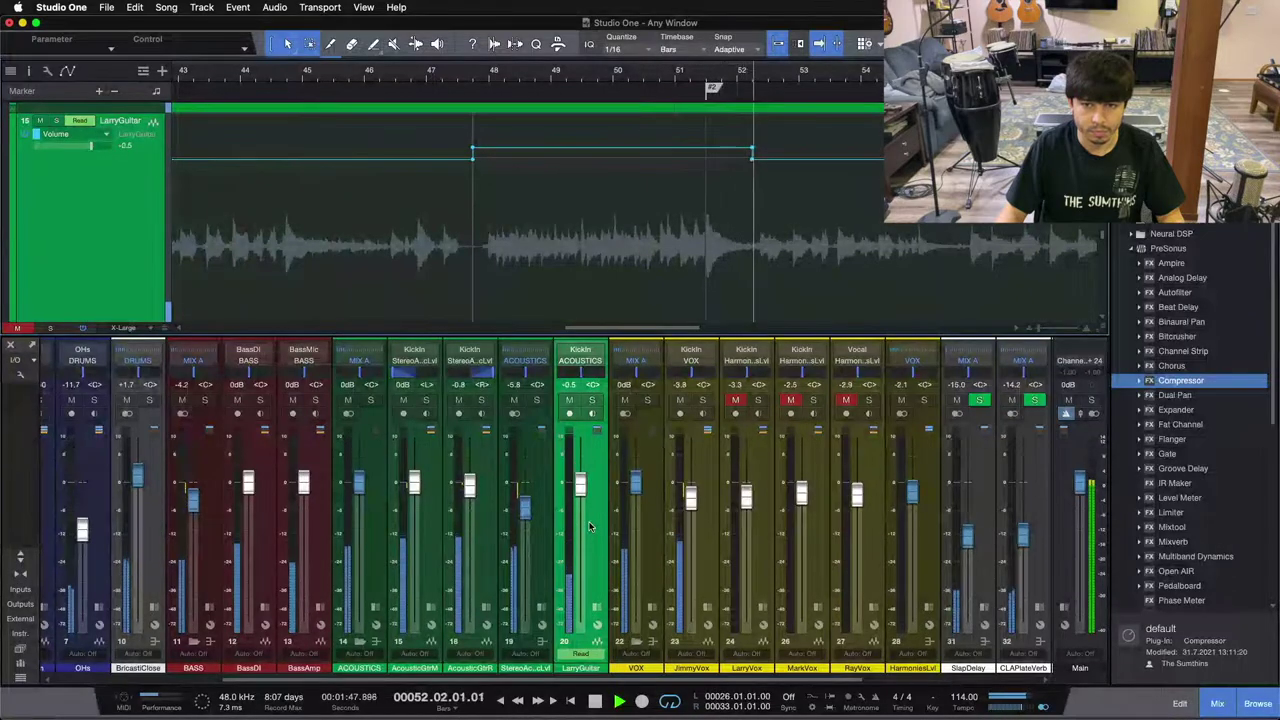
left_click(597, 608)
left_click(597, 608)
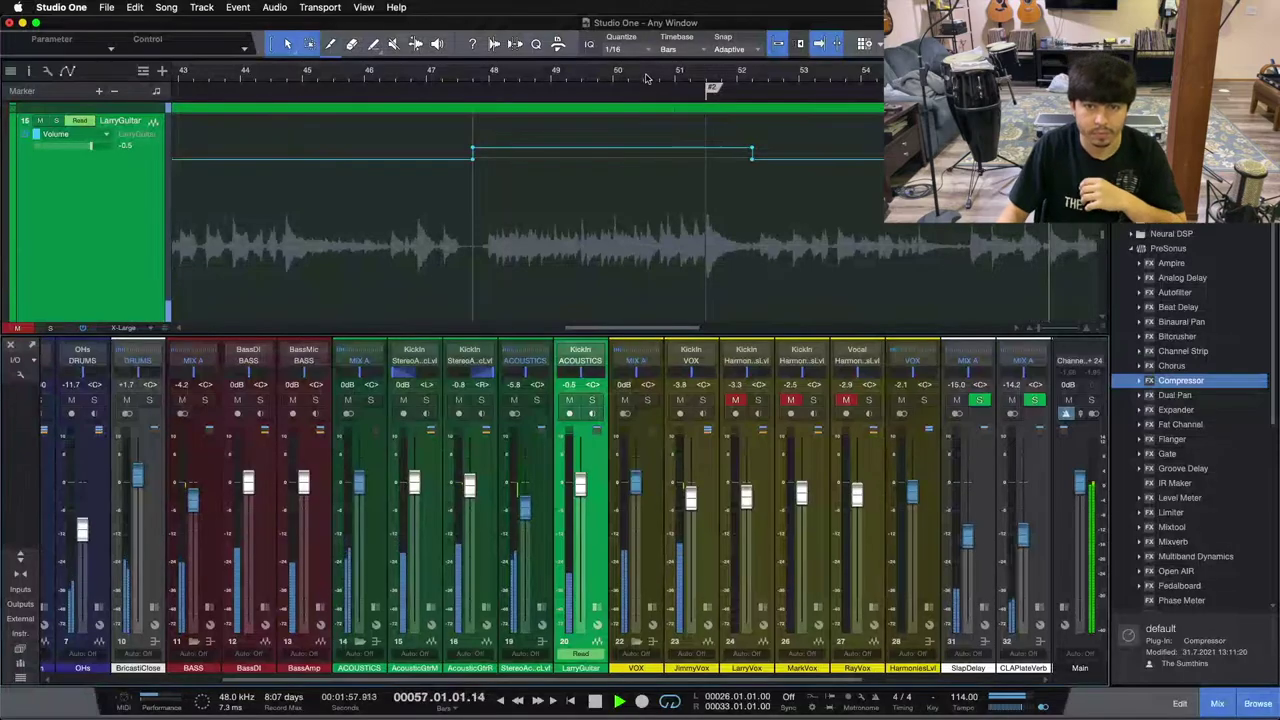
Follow LarryGuitar's volume automation during playback through the last vocal section to the song's end, and stop playback.
key("w")
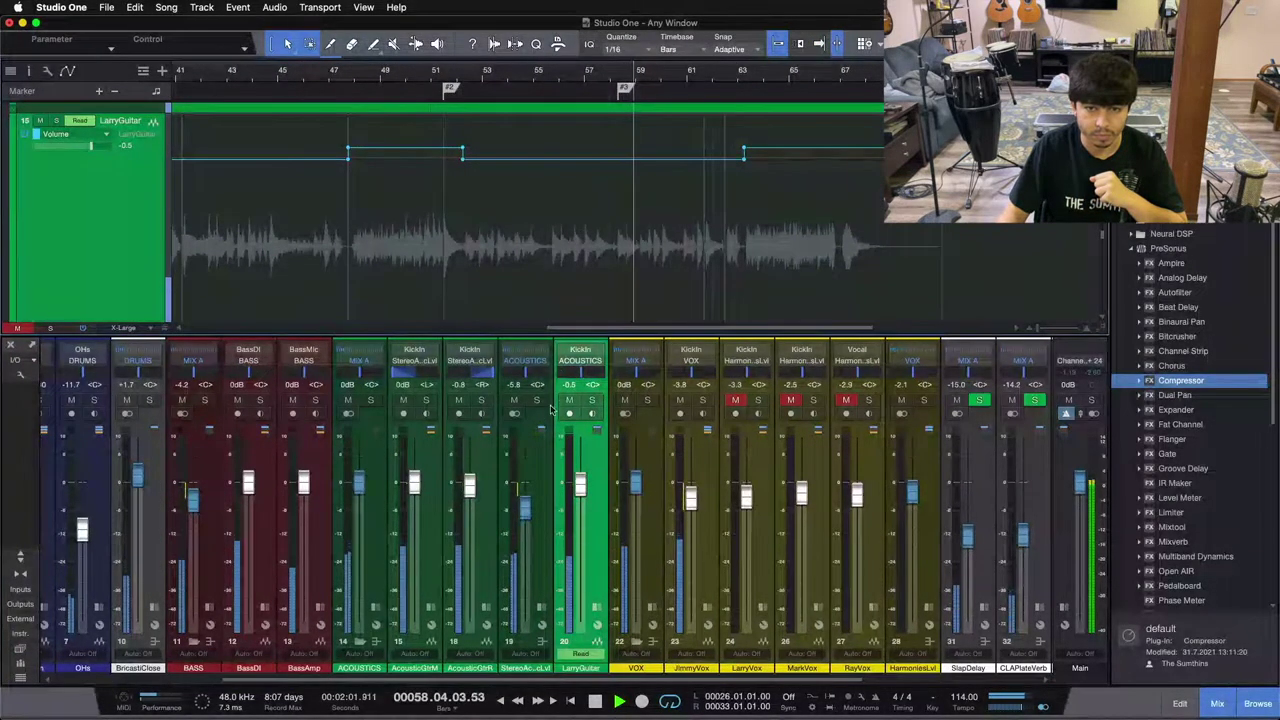
key("e")
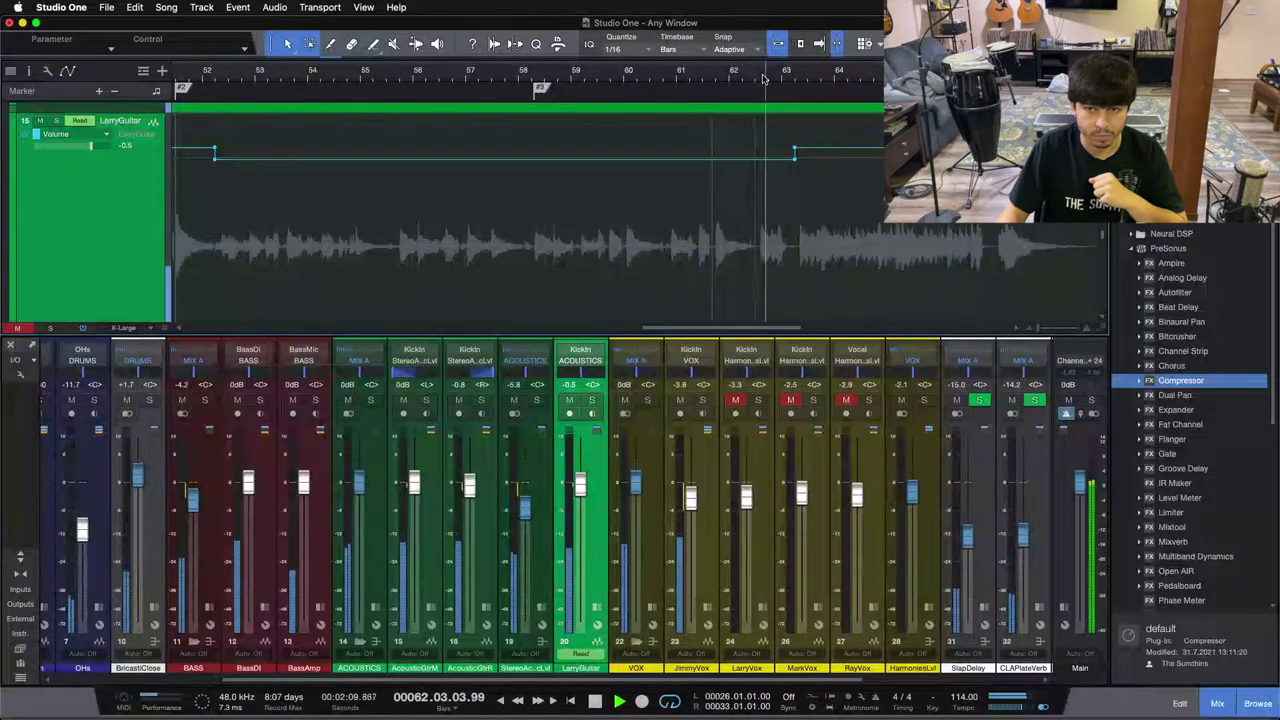
key("w")
key("w")
key("w")
key("w")
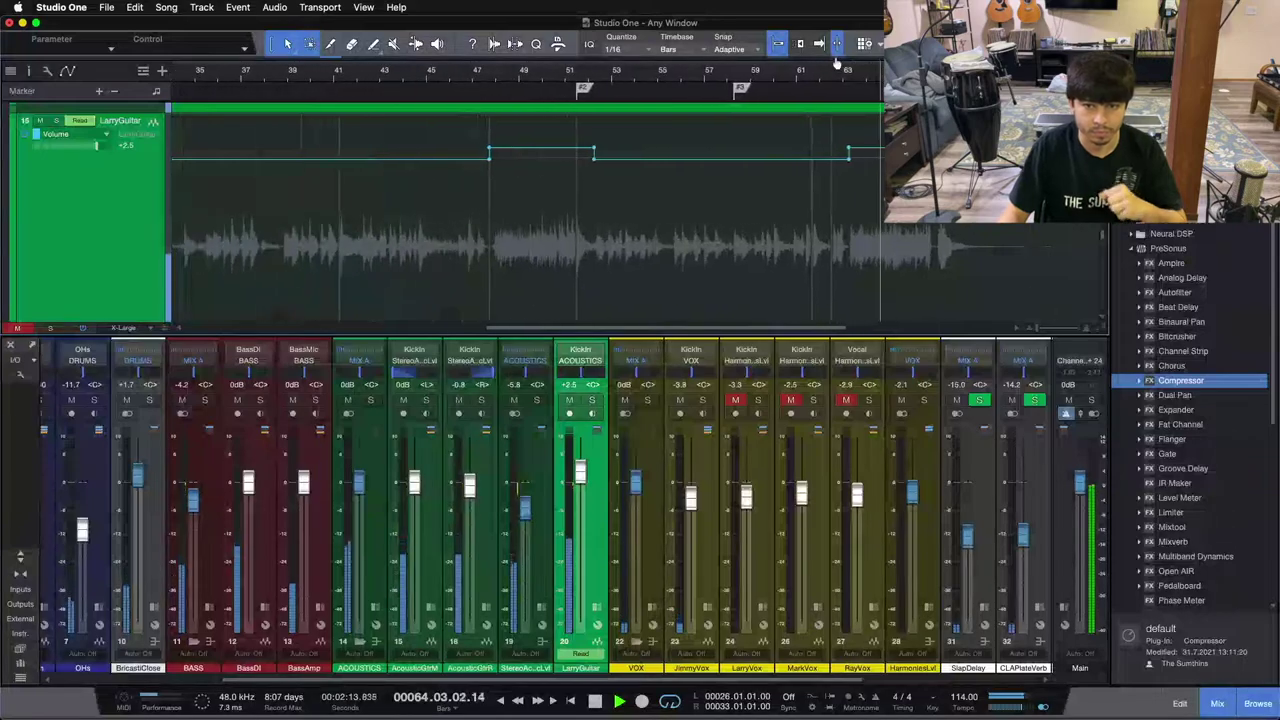
key("w")
key("w")
key("w")
key("w")
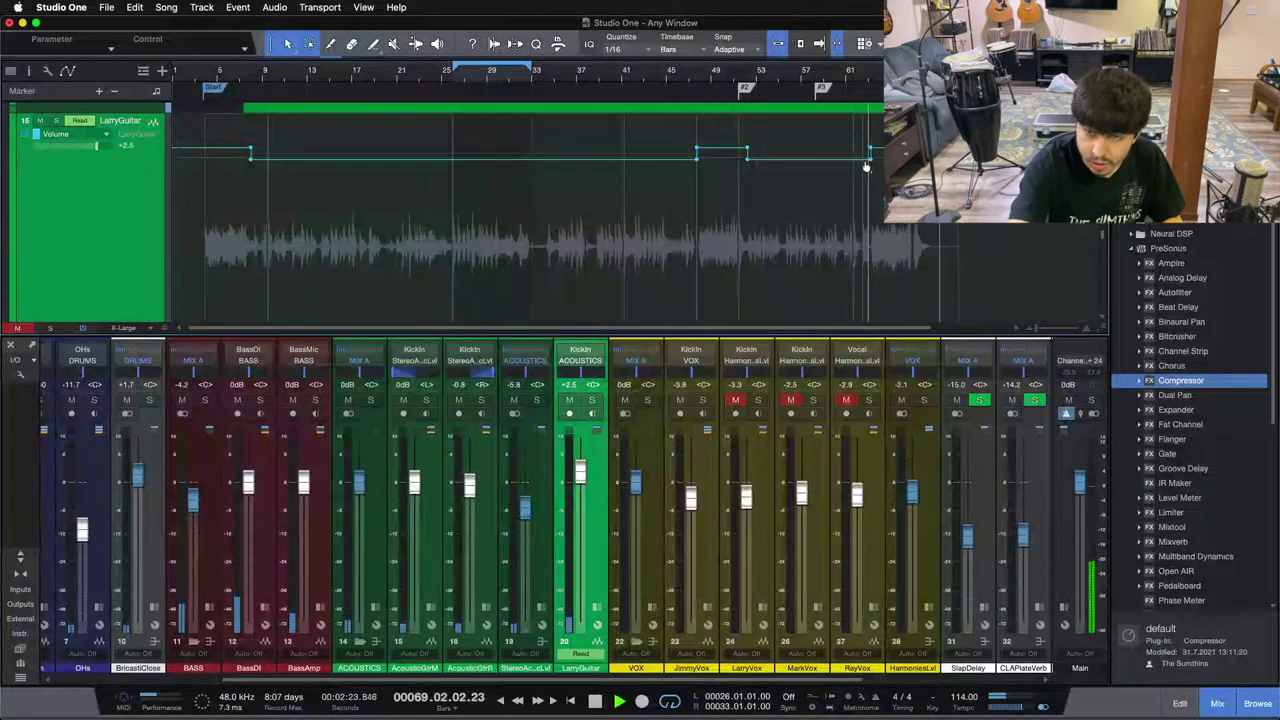
key("f")
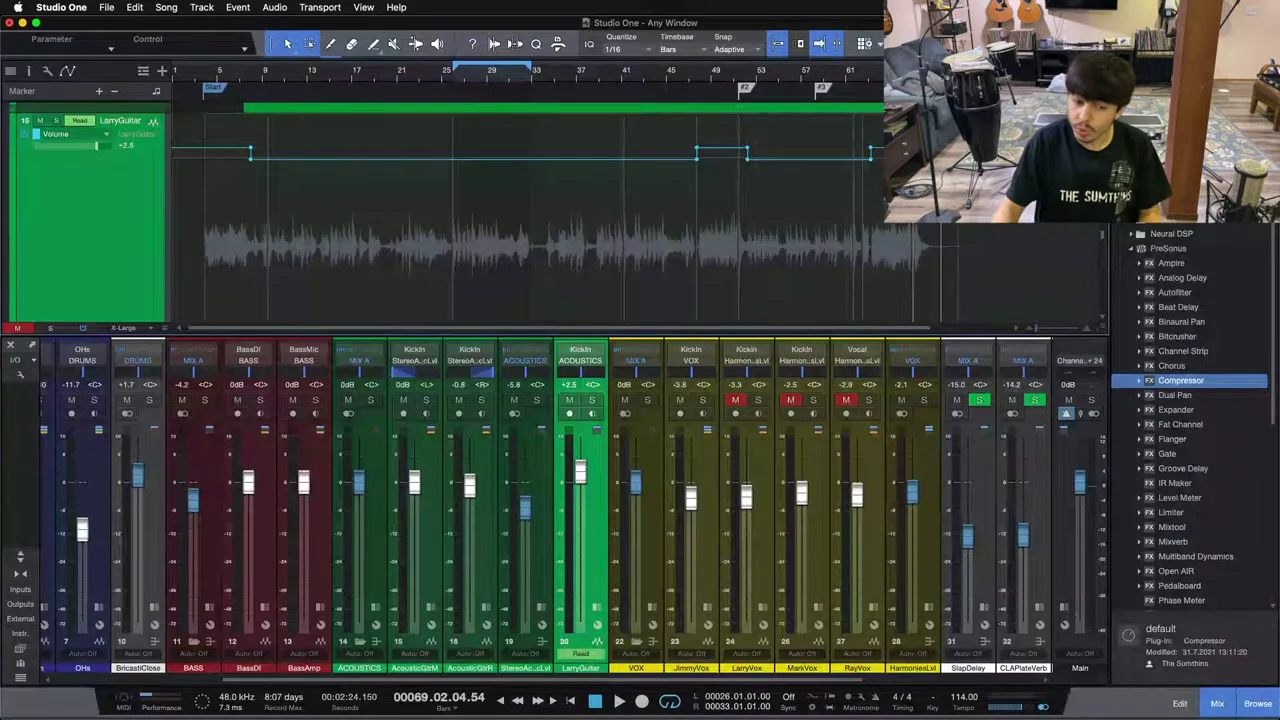
Expand the LarryGuitar channel's inserts, enable its Compressor again and open the compressor's settings.
left_click(547, 495)
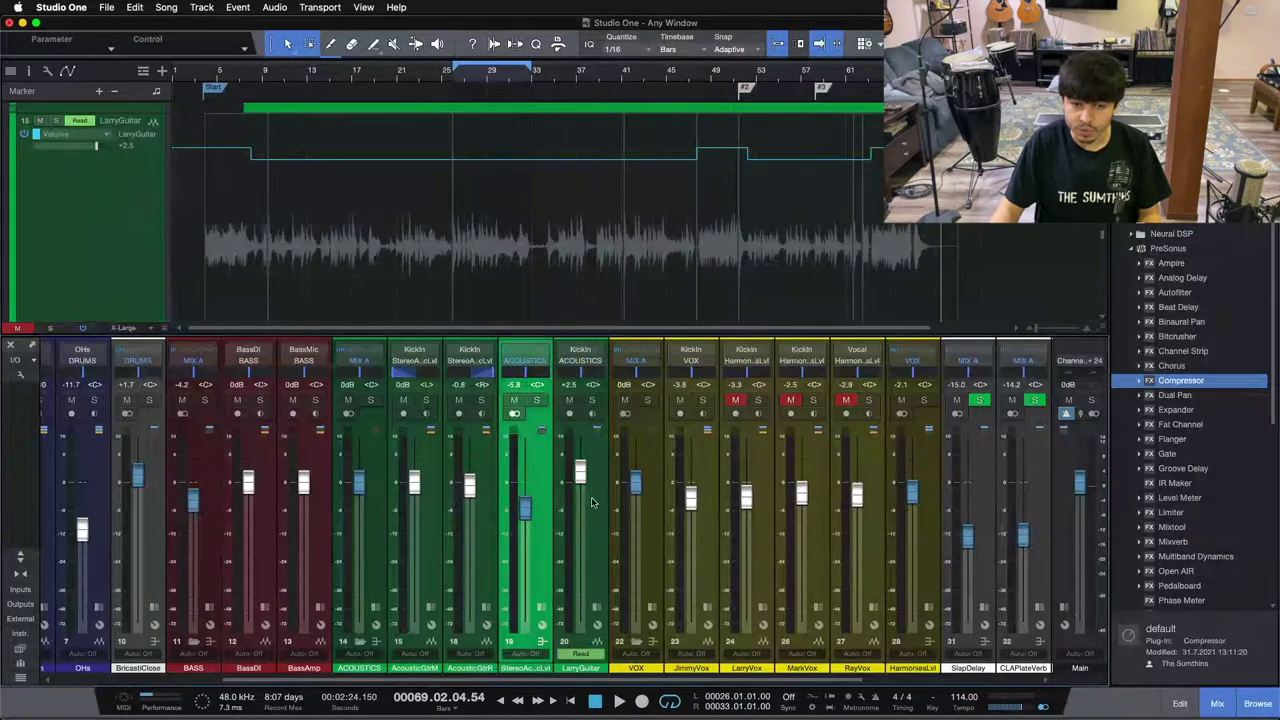
left_click(591, 502)
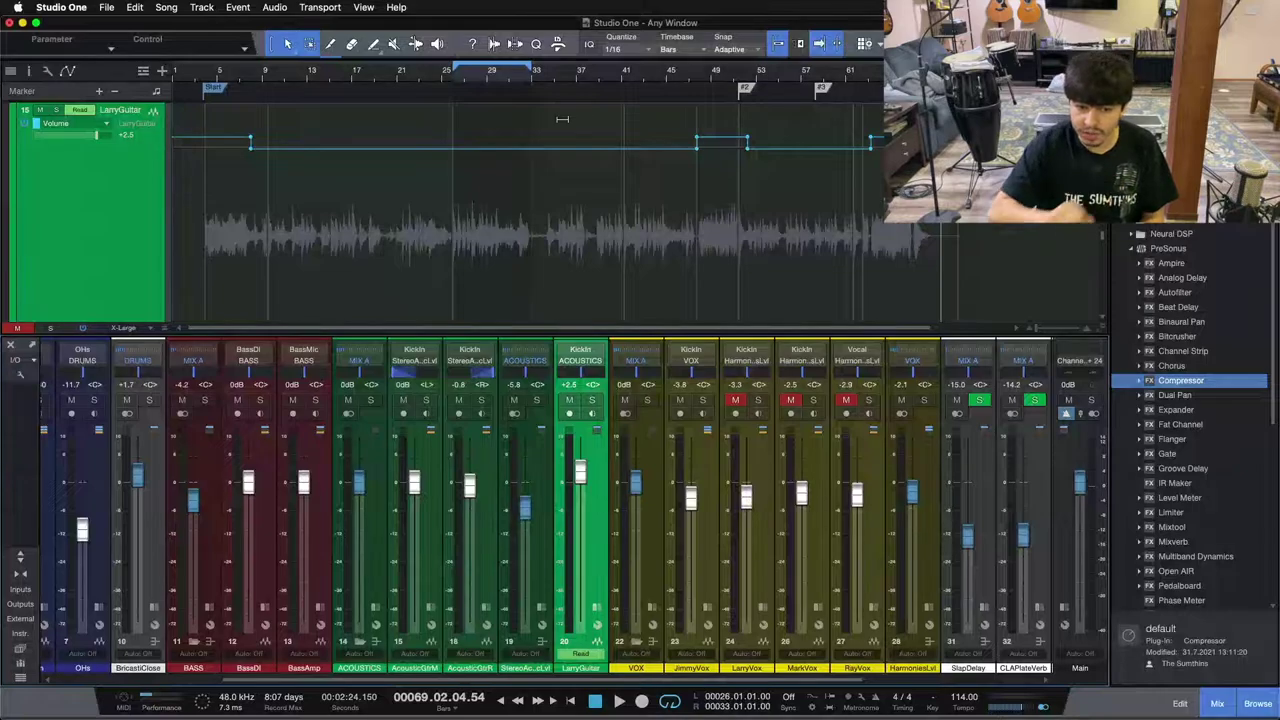
left_click(598, 608)
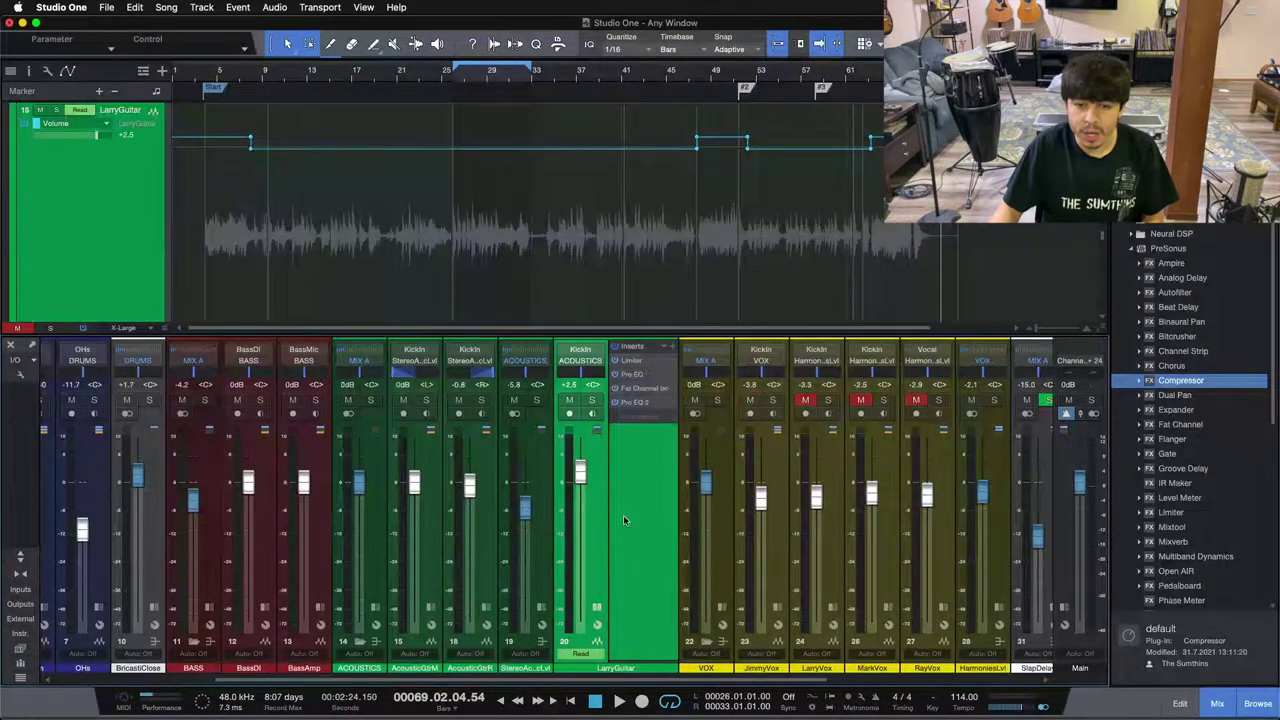
left_click(642, 415)
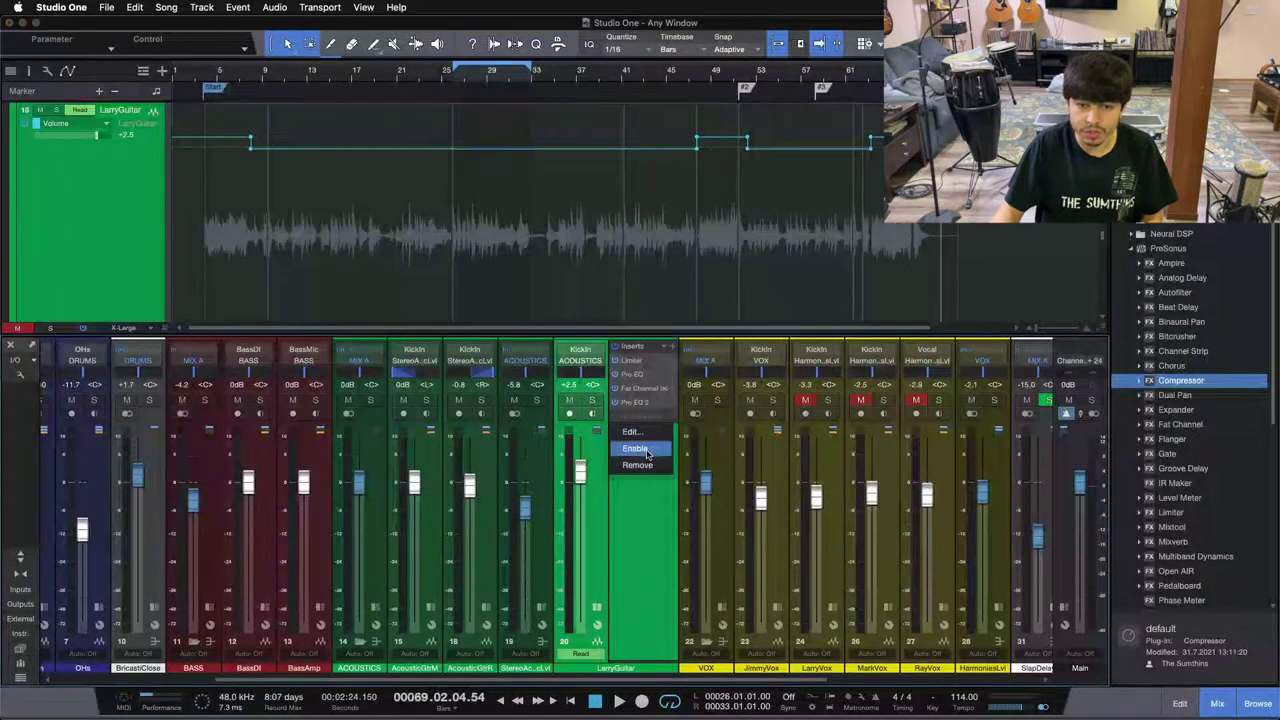
left_click(648, 447)
left_click(643, 417)
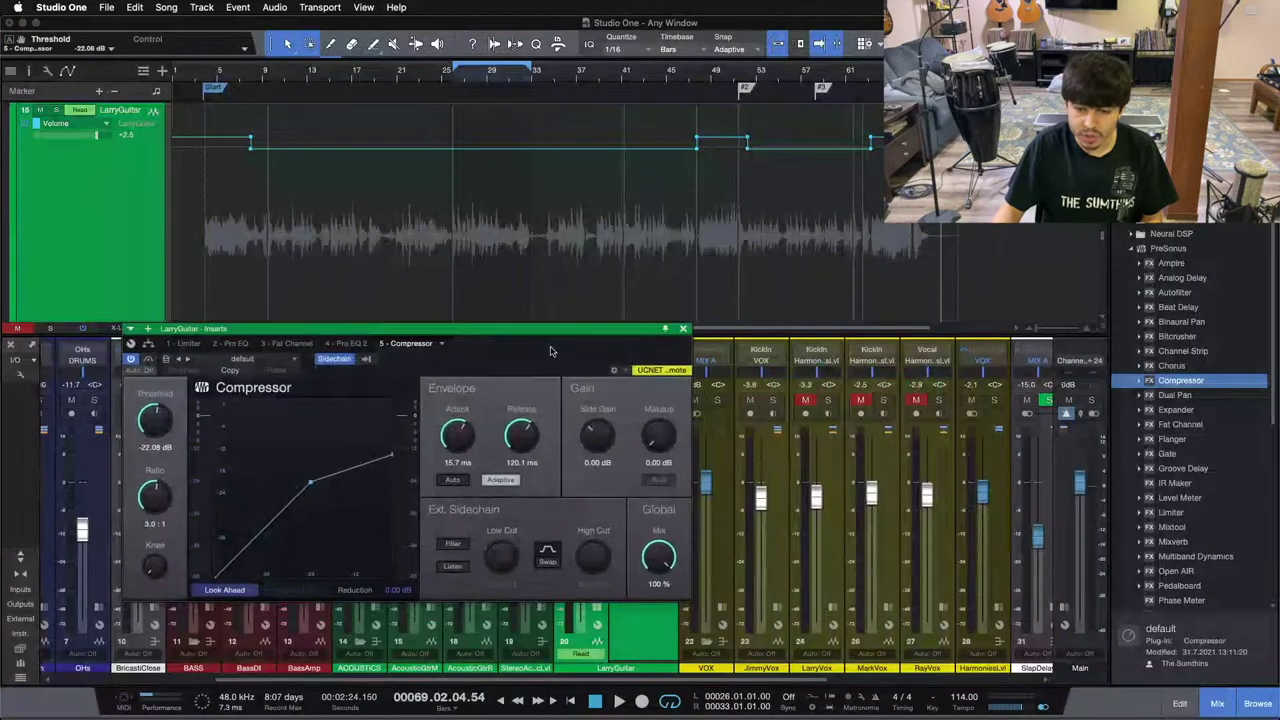
Expand the JimmyVox channel's inserts and sends, close the LarryGuitar compressor window, and place the playhead at bar 56.
left_click(776, 605)
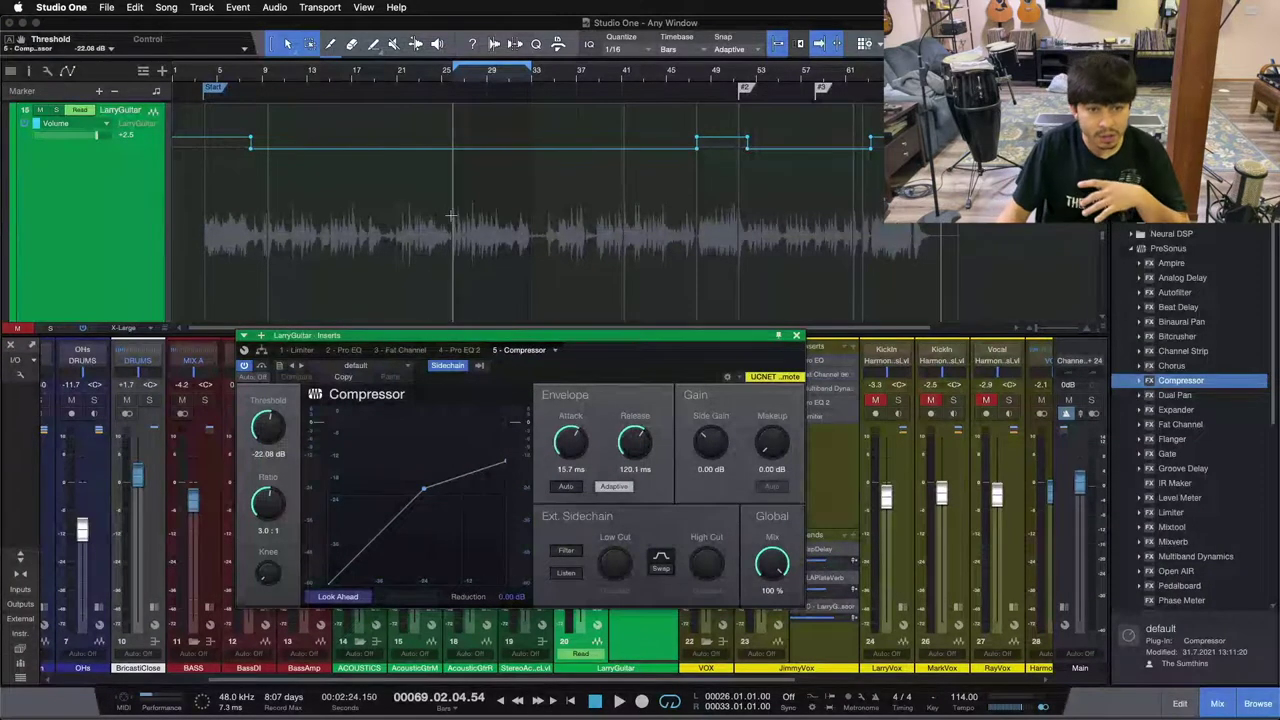
left_click_drag(606, 363, 541, 360)
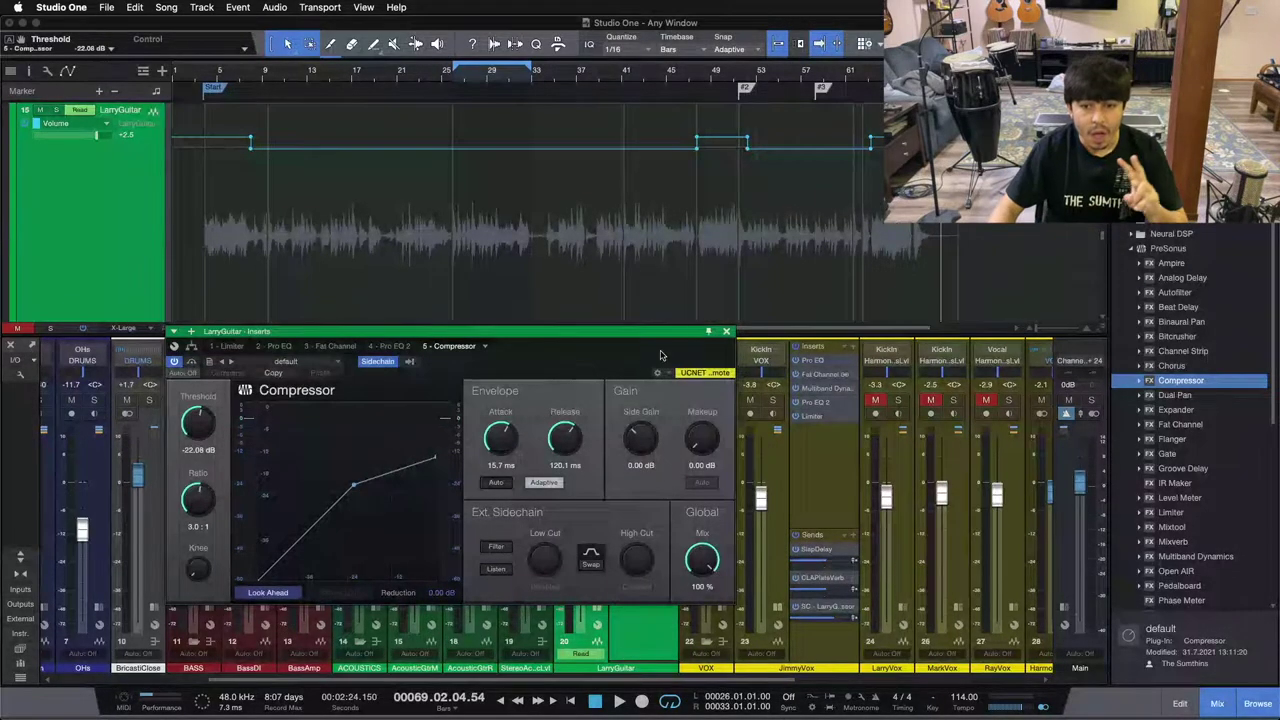
left_click(726, 332)
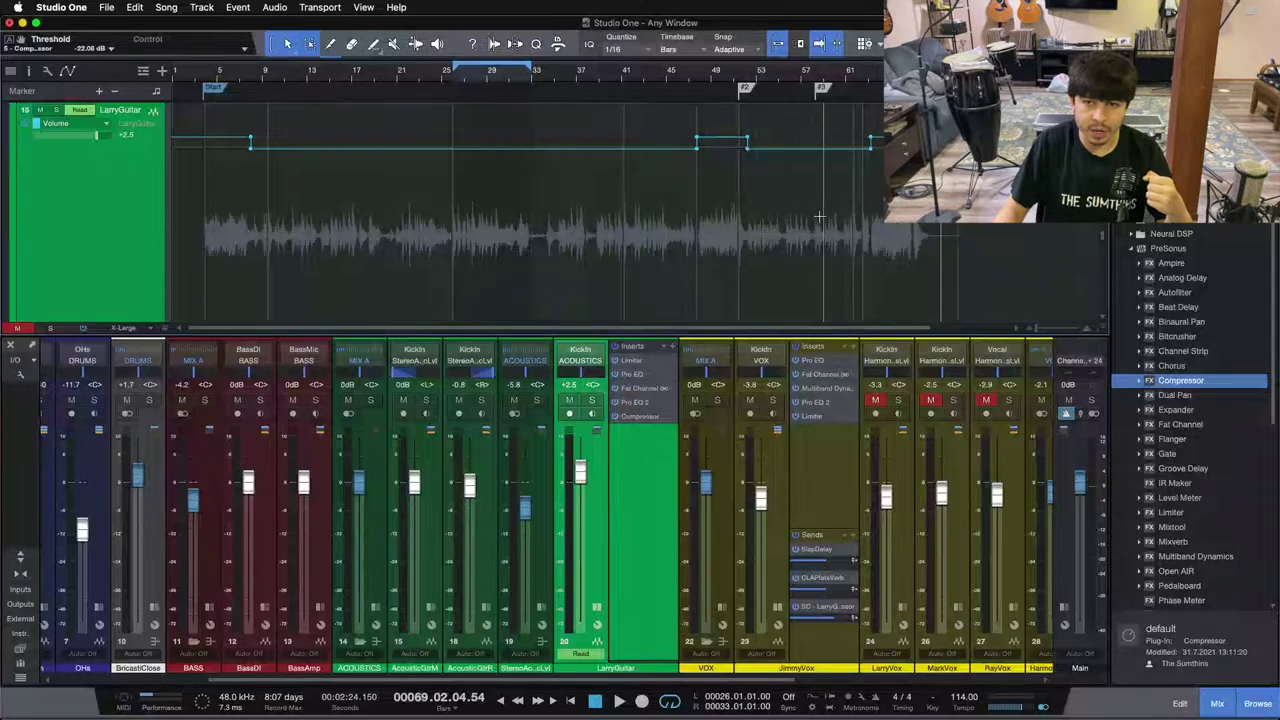
left_click(786, 77)
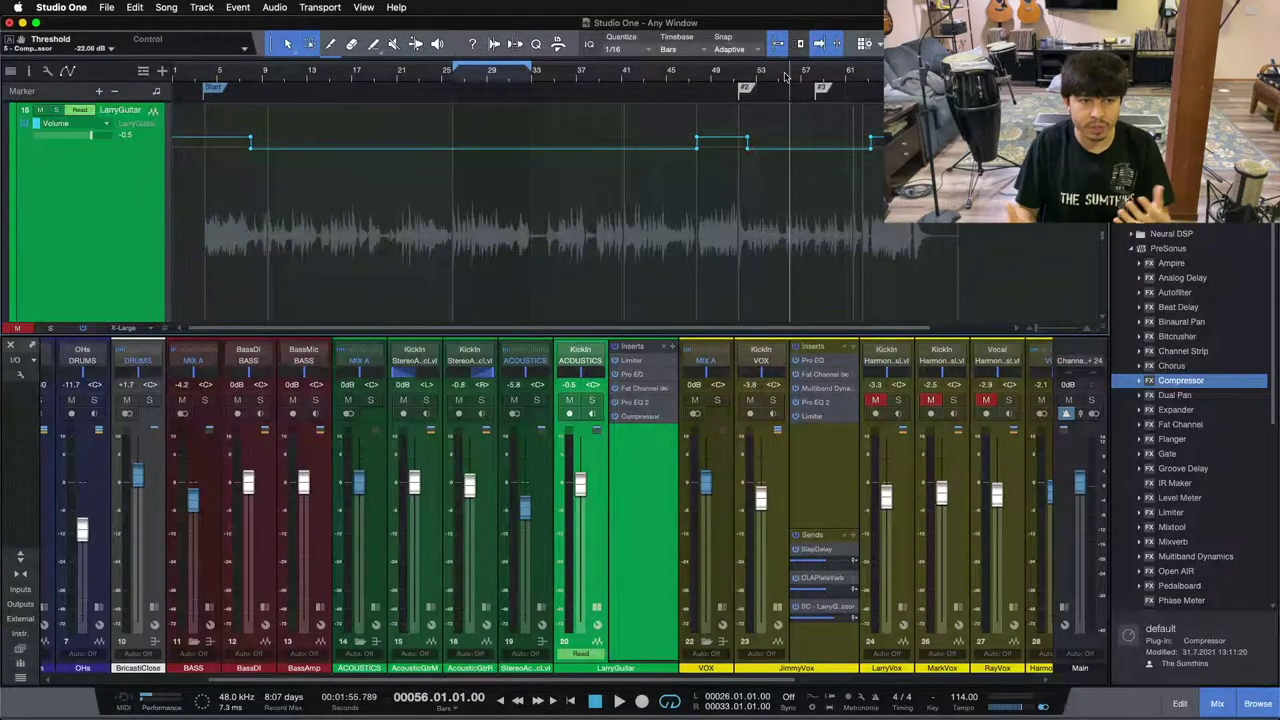